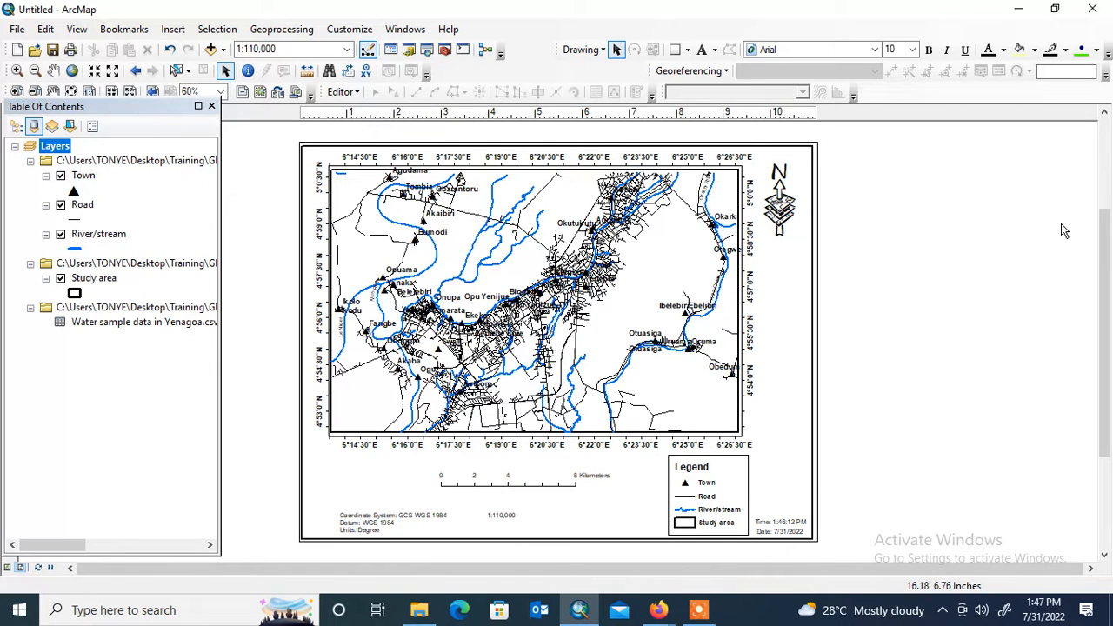
- Open the CSV file "Water sample data in Yenagoa" from the GIS file folder inside the desktop's Training folder
click(1018, 9)
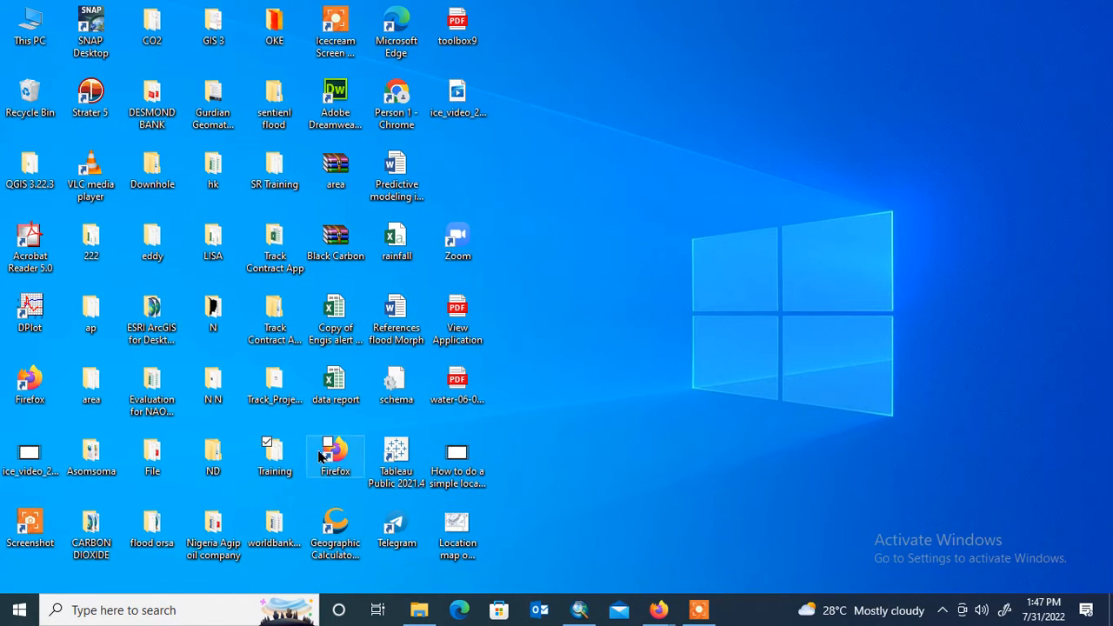
double_click(276, 454)
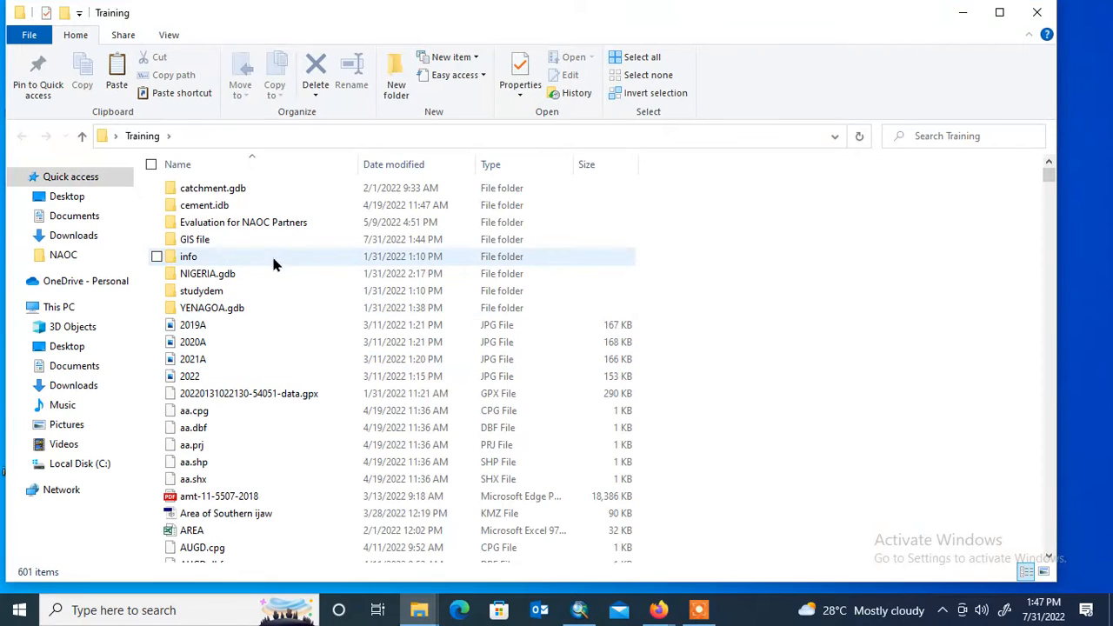
click(270, 240)
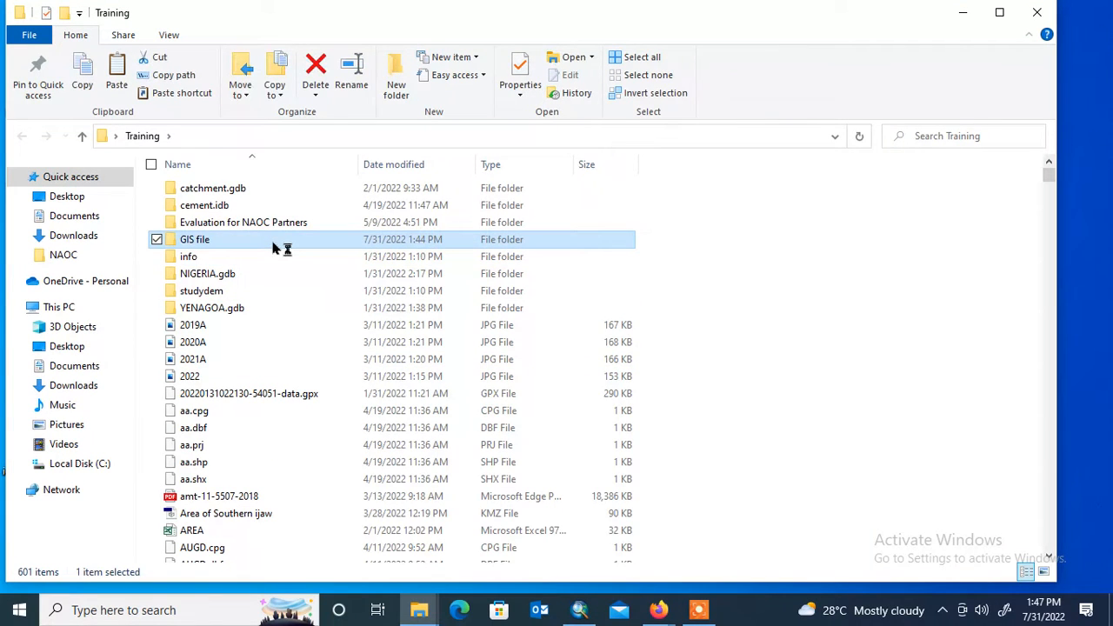
double_click(273, 248)
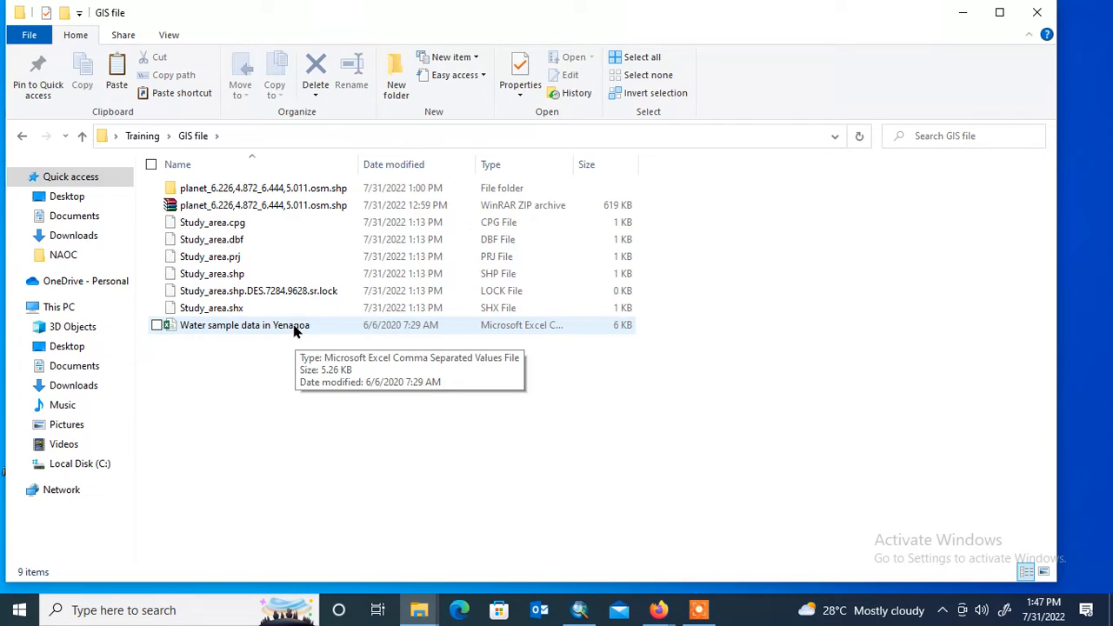
double_click(296, 326)
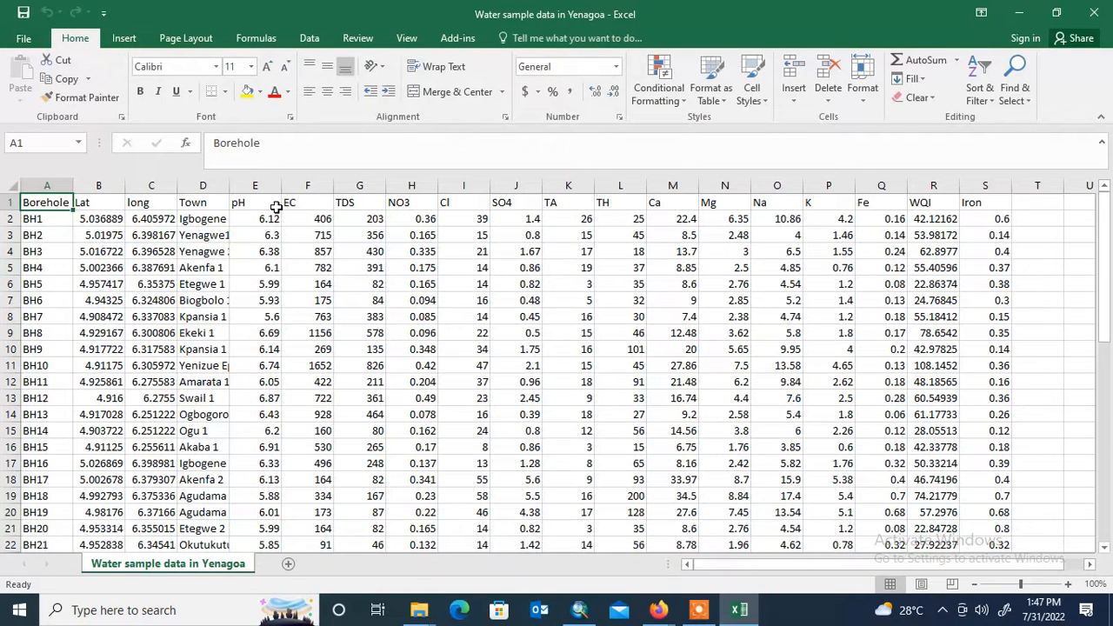
- Widen the long column and examine the borehole coordinates, town names and water-quality parameters across all rows of the sheet
drag(226, 185, 275, 189)
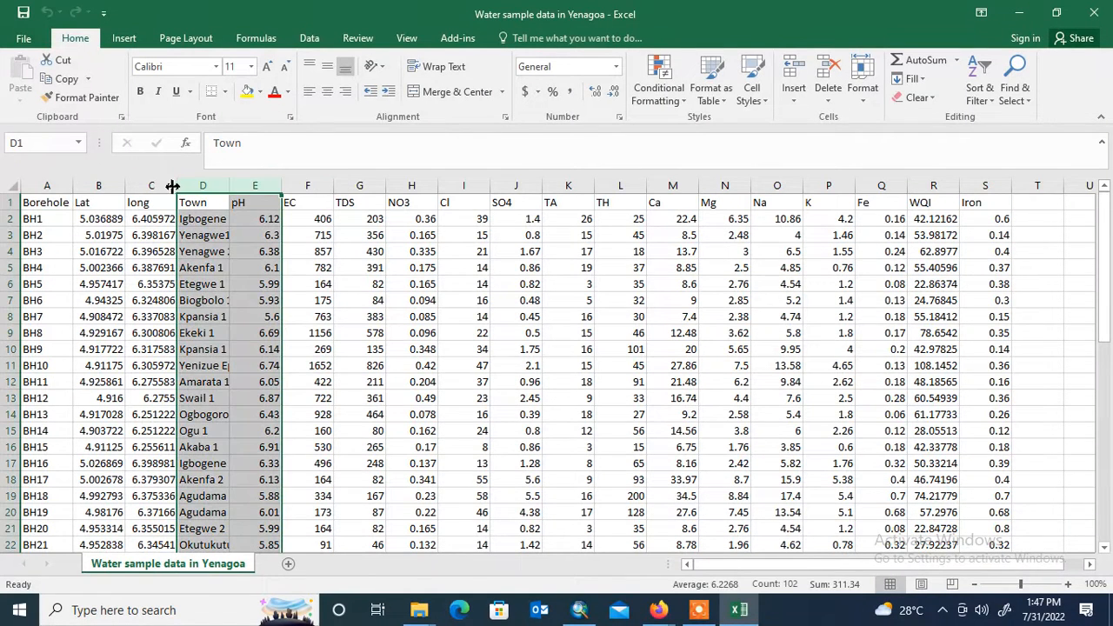
drag(177, 186, 219, 184)
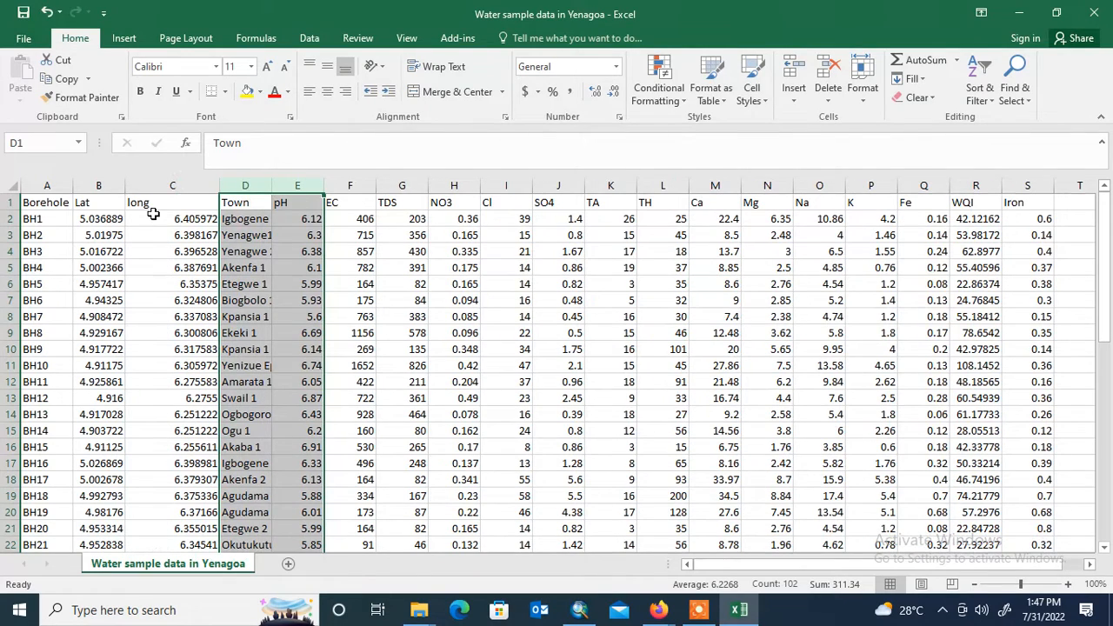
scroll(54, 301, down, 13)
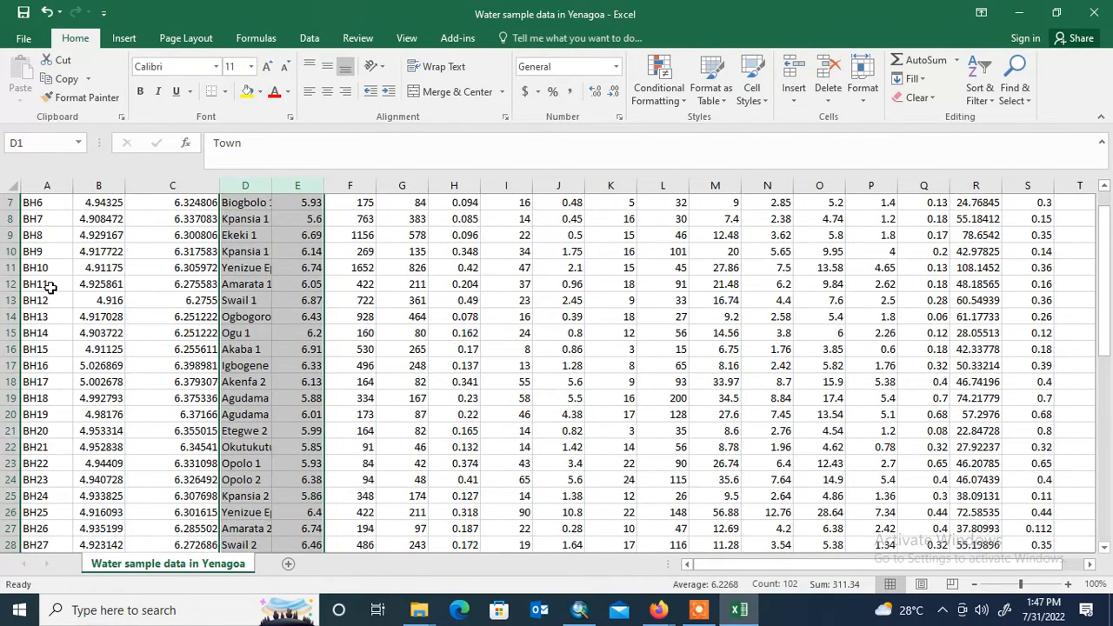
scroll(54, 301, down, 4)
scroll(77, 290, up, 12)
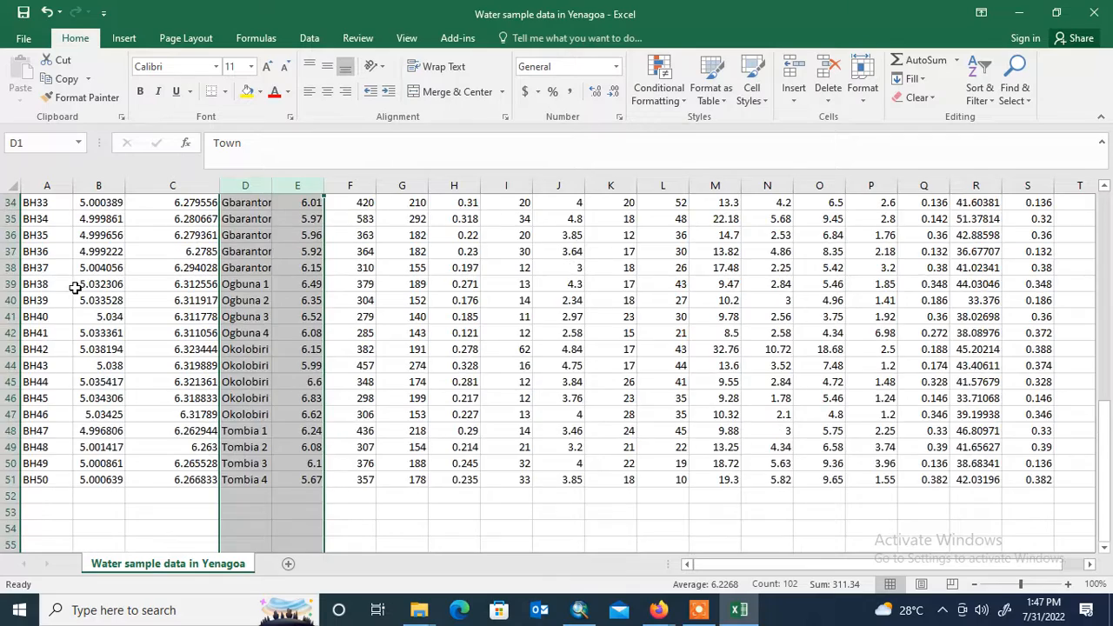
scroll(103, 380, up, 5)
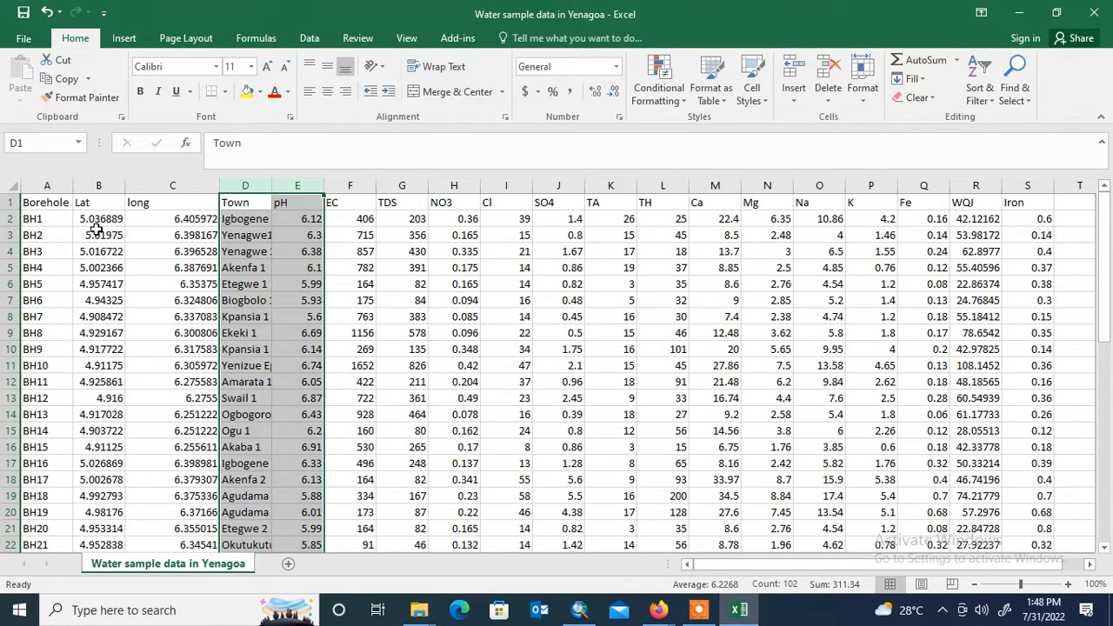
click(403, 235)
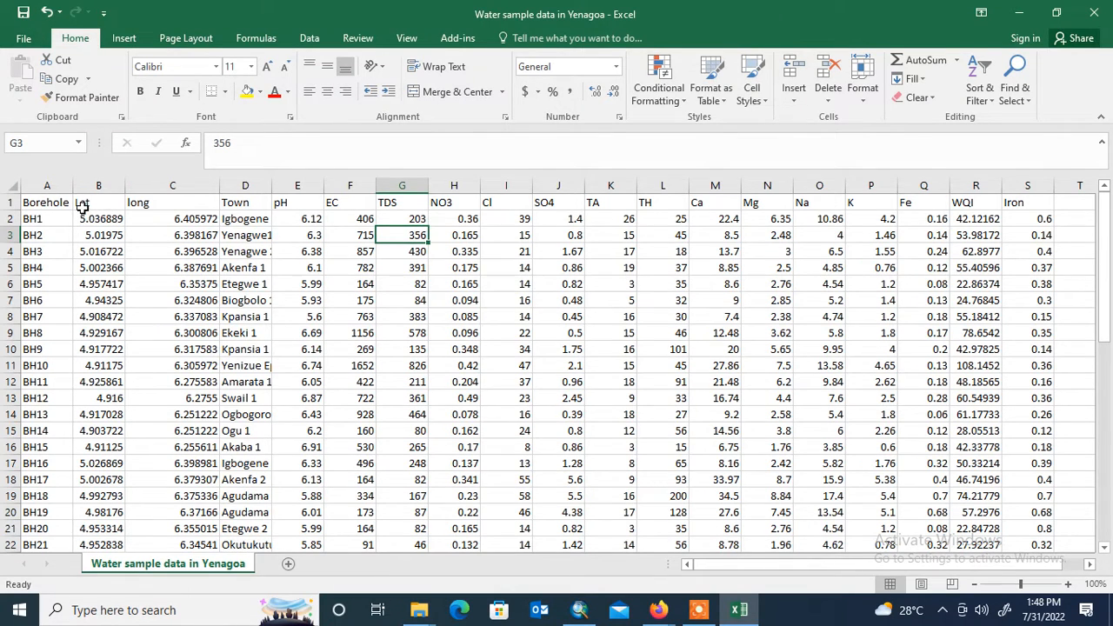
scroll(87, 213, down, 9)
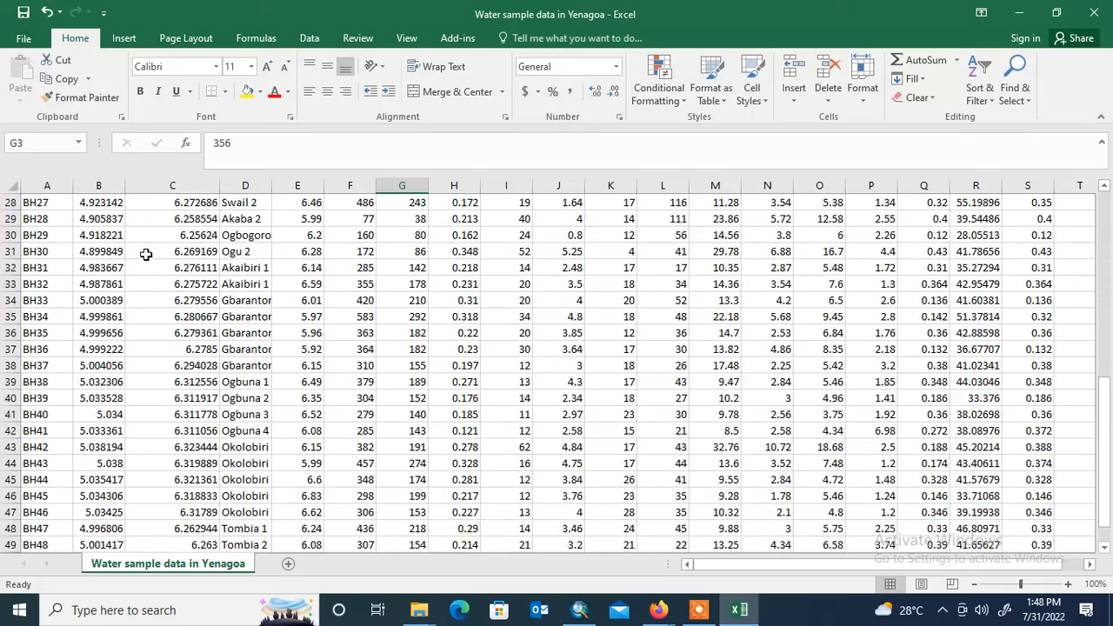
scroll(146, 254, down, 4)
scroll(154, 271, up, 13)
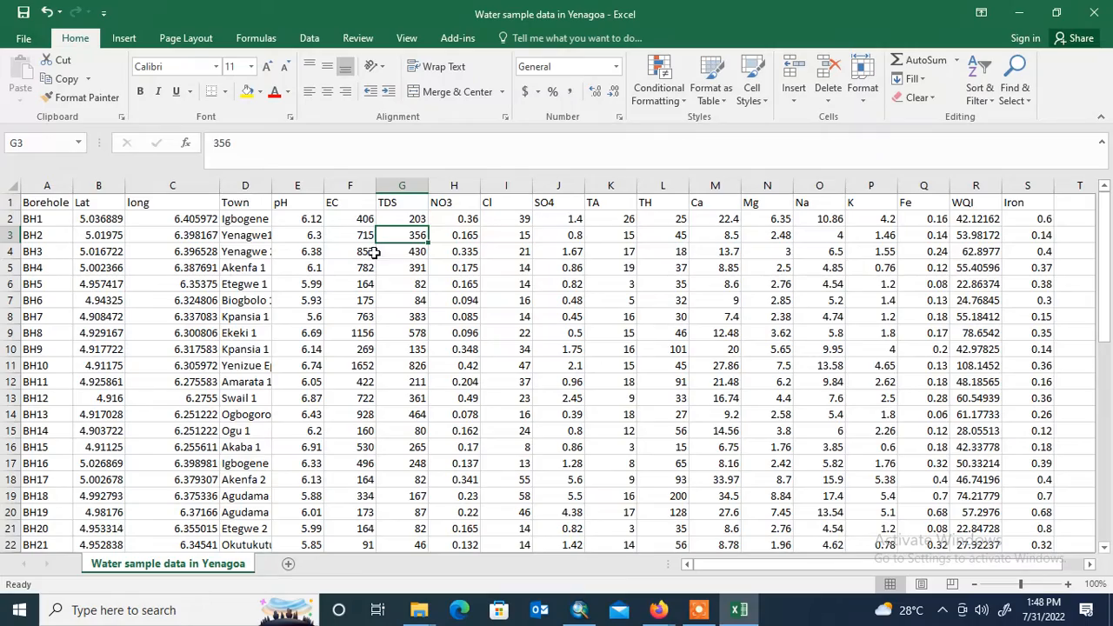
scroll(320, 251, down, 2)
scroll(320, 251, down, 13)
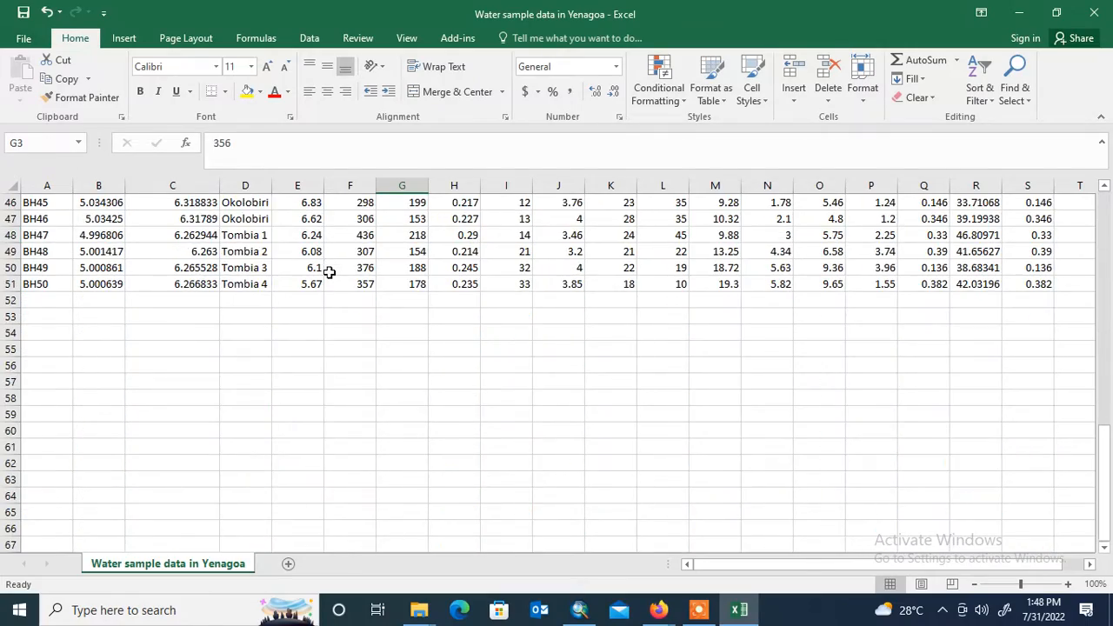
scroll(325, 273, up, 5)
scroll(339, 273, up, 10)
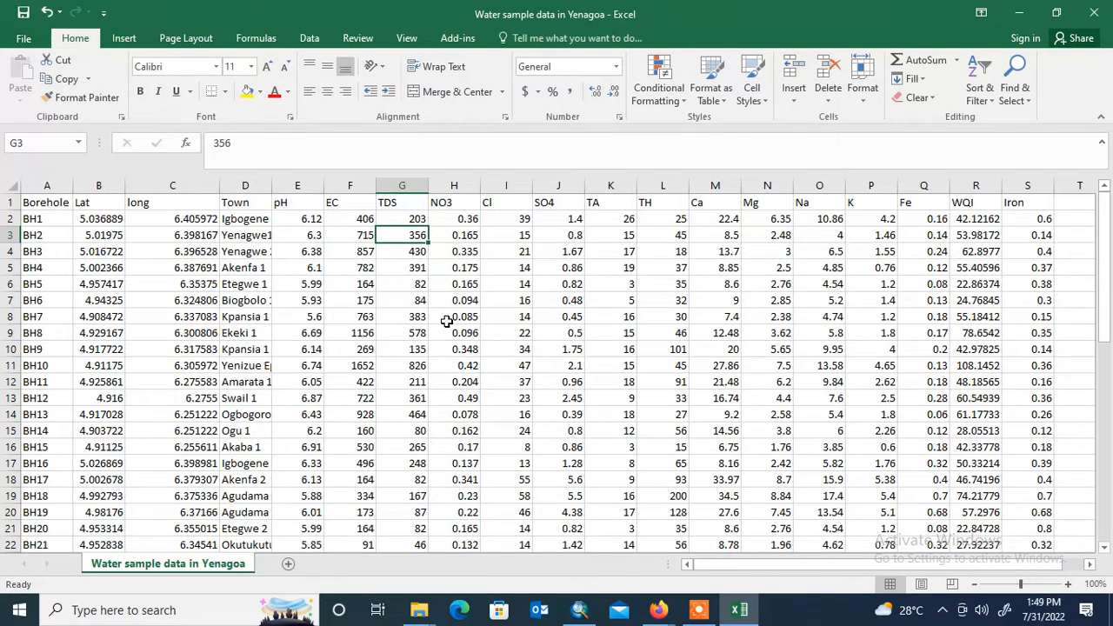
click(24, 39)
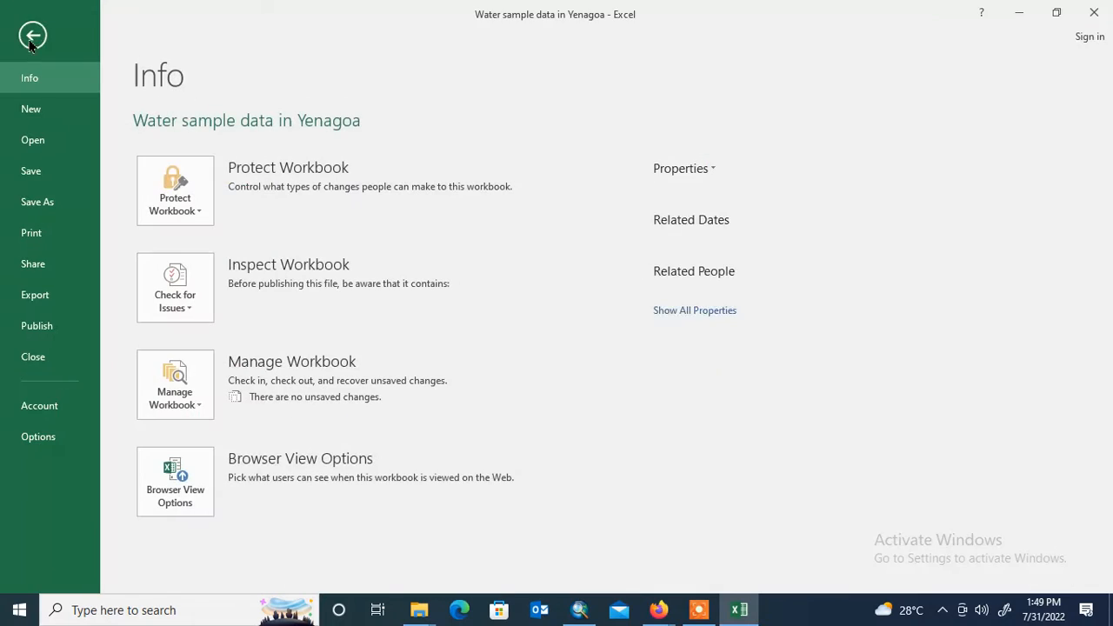
click(51, 201)
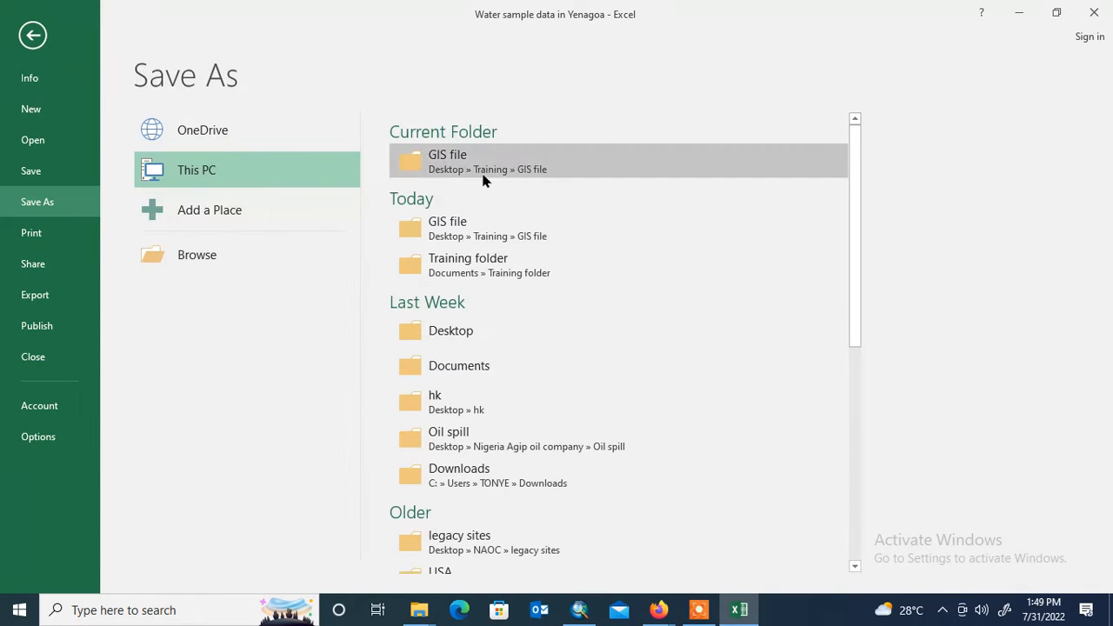
click(485, 177)
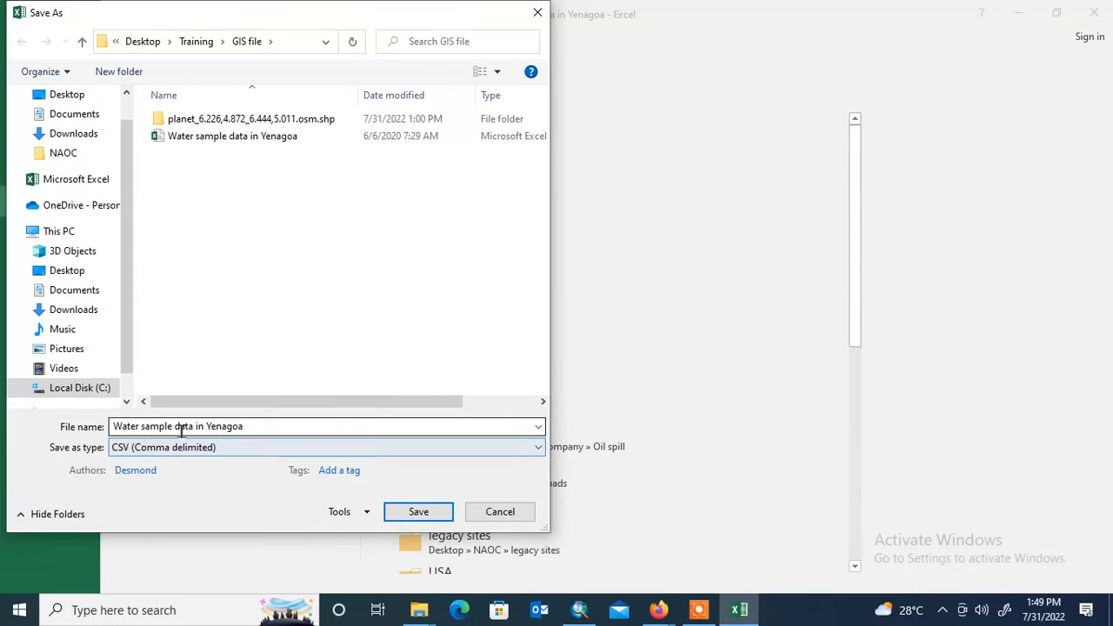
click(152, 448)
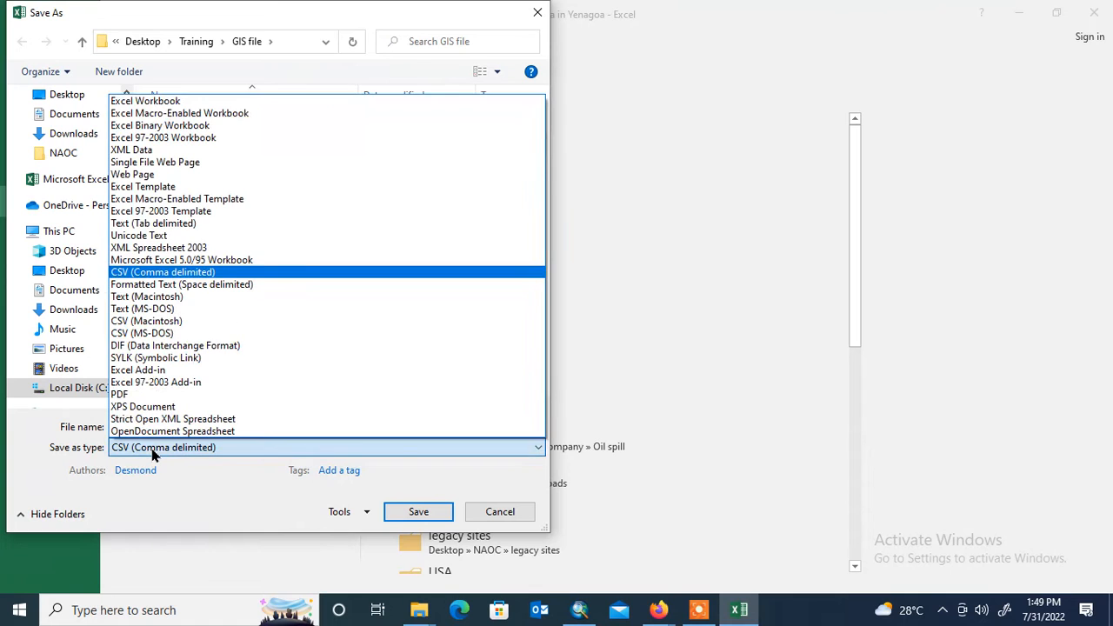
click(144, 273)
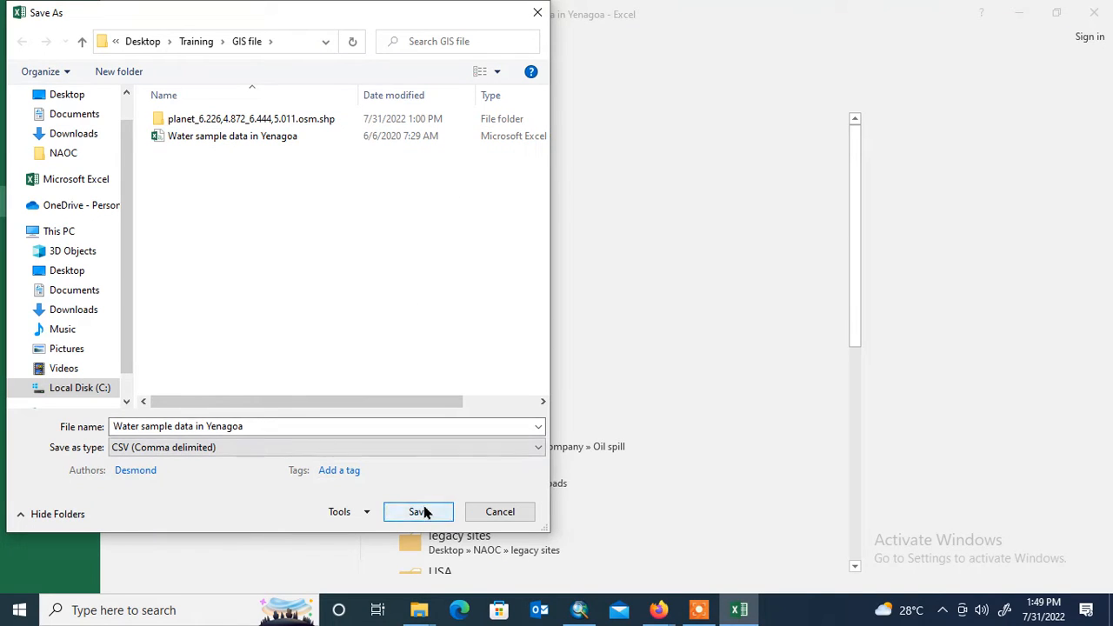
click(535, 14)
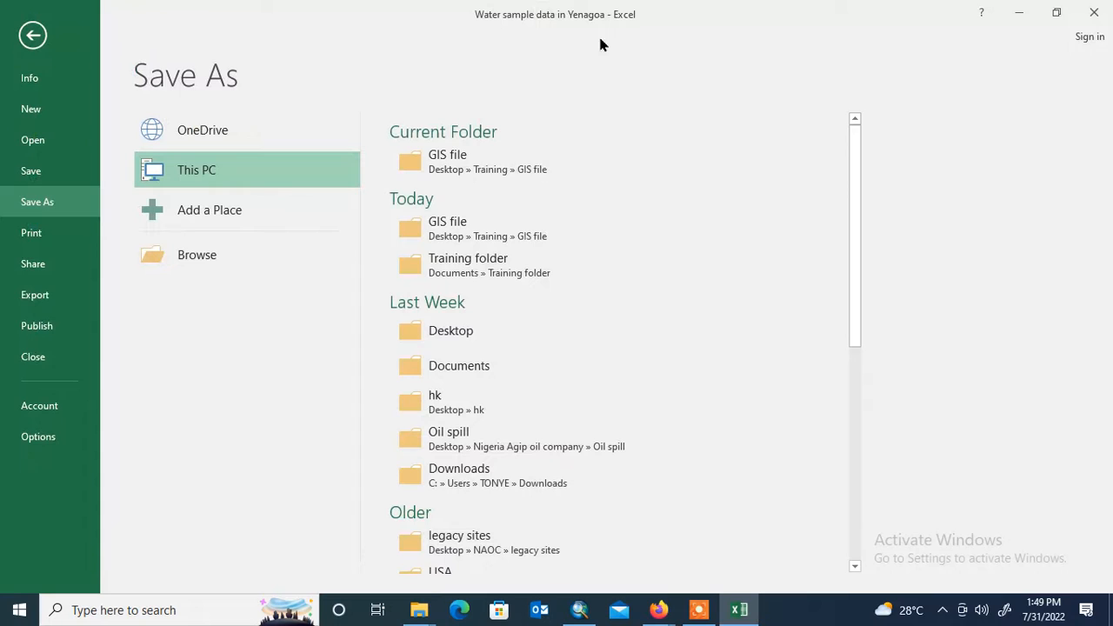
- Close the water sample workbook without saving changes, close its folder window, and switch back to ArcMap
click(1092, 14)
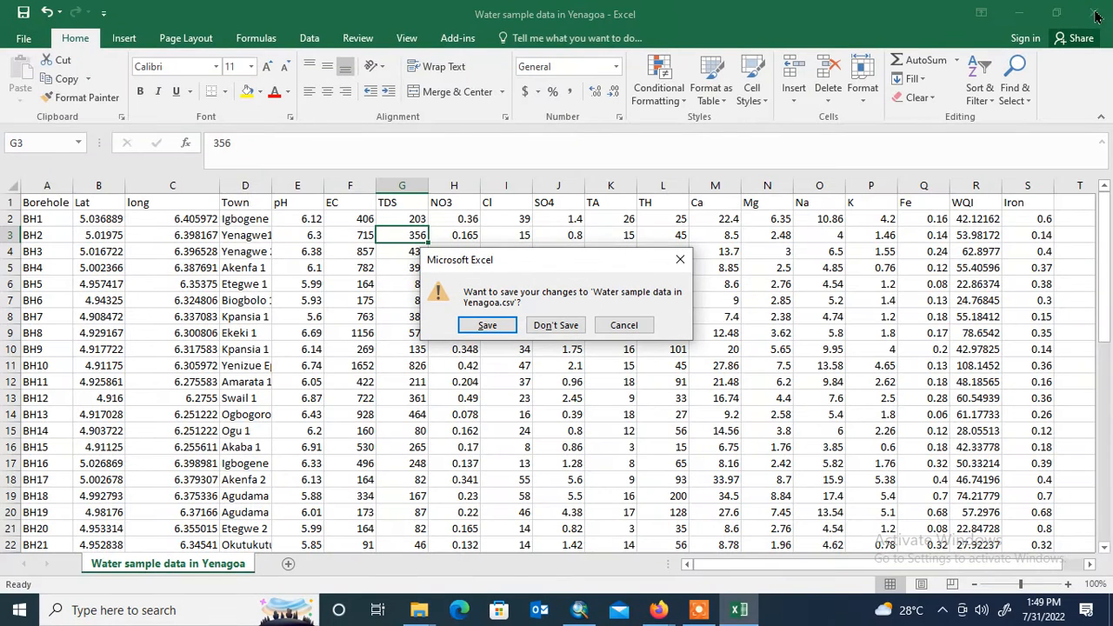
click(567, 327)
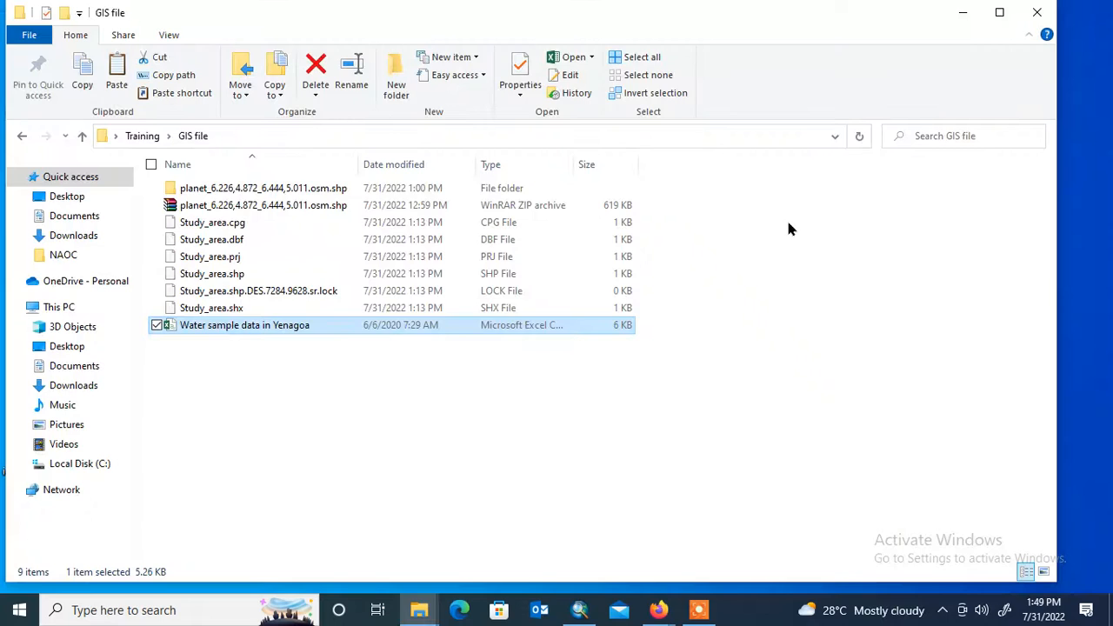
click(1036, 12)
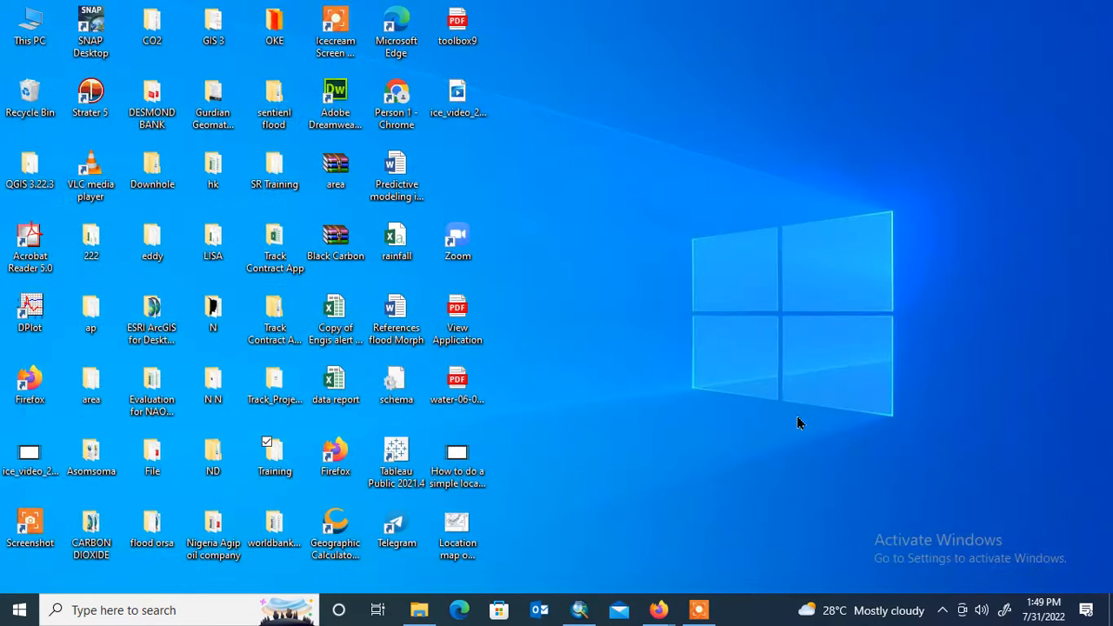
click(581, 612)
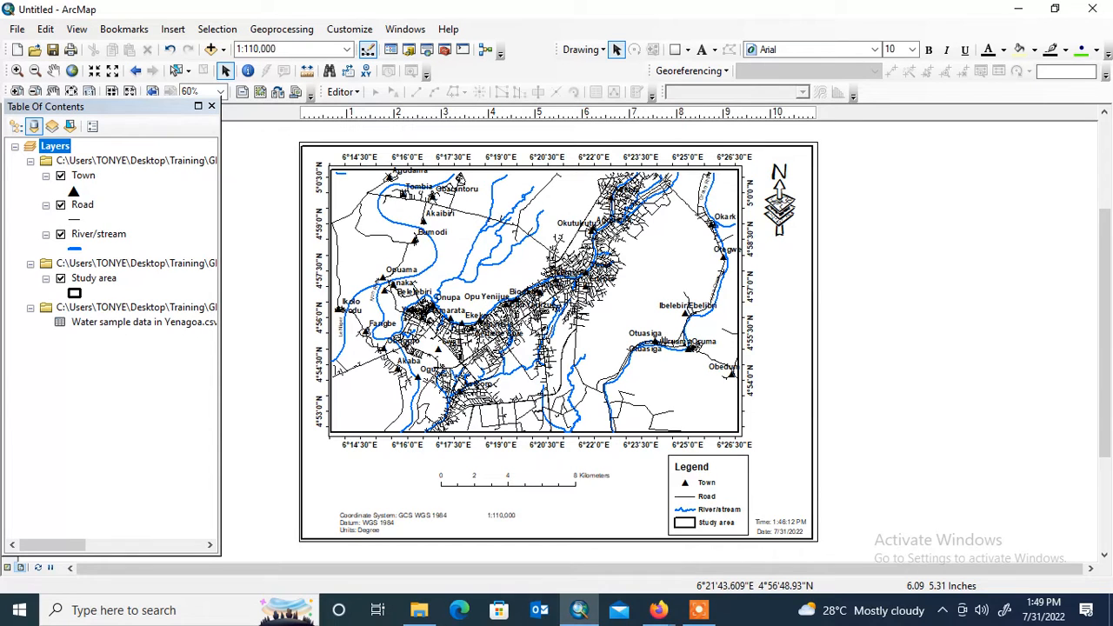
- Remove the data source containing the water sample table from the map's layer list
right_click(164, 310)
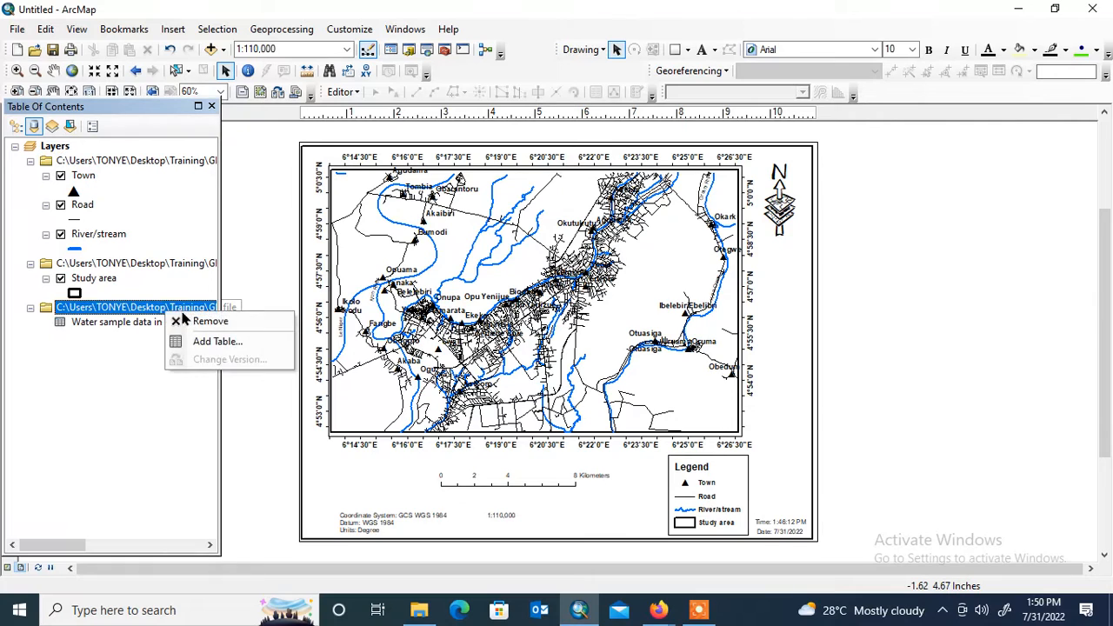
click(188, 316)
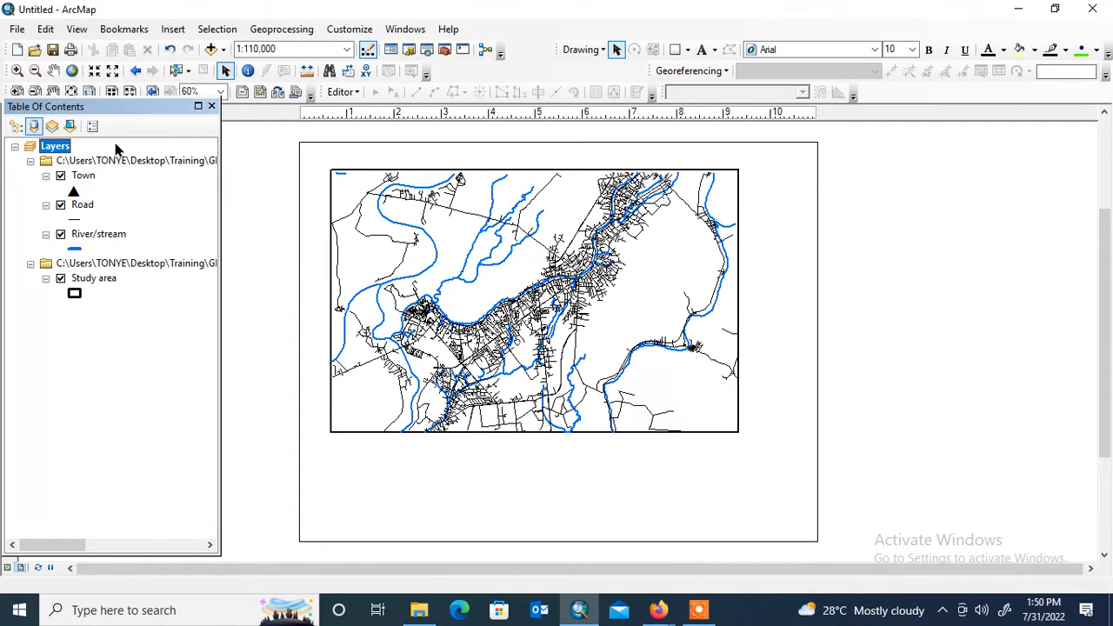
click(109, 351)
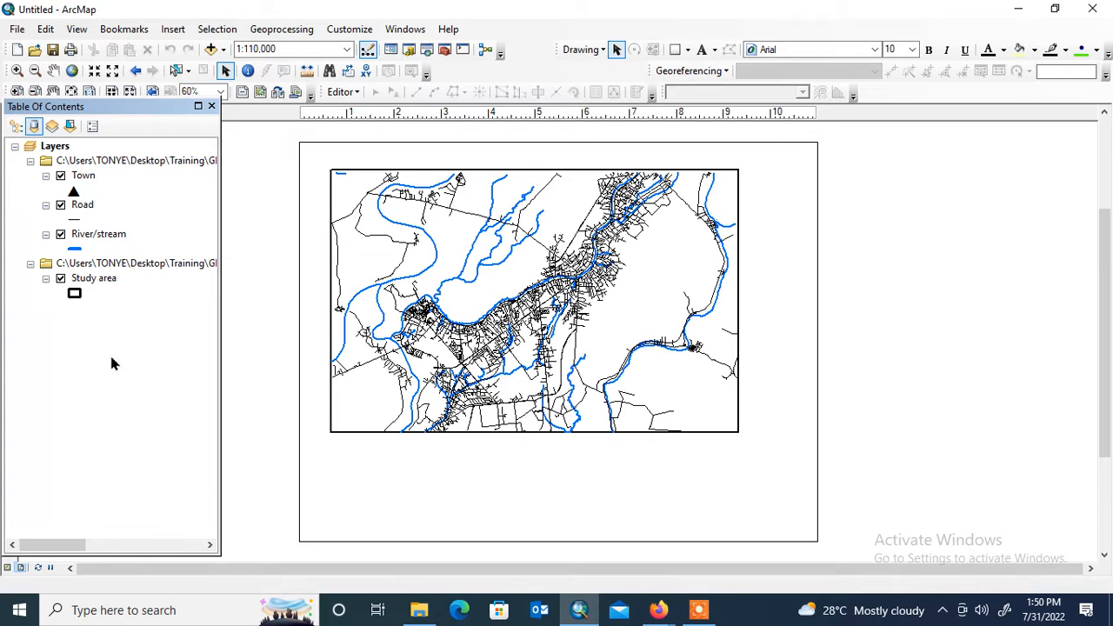
right_click(94, 148)
click(142, 149)
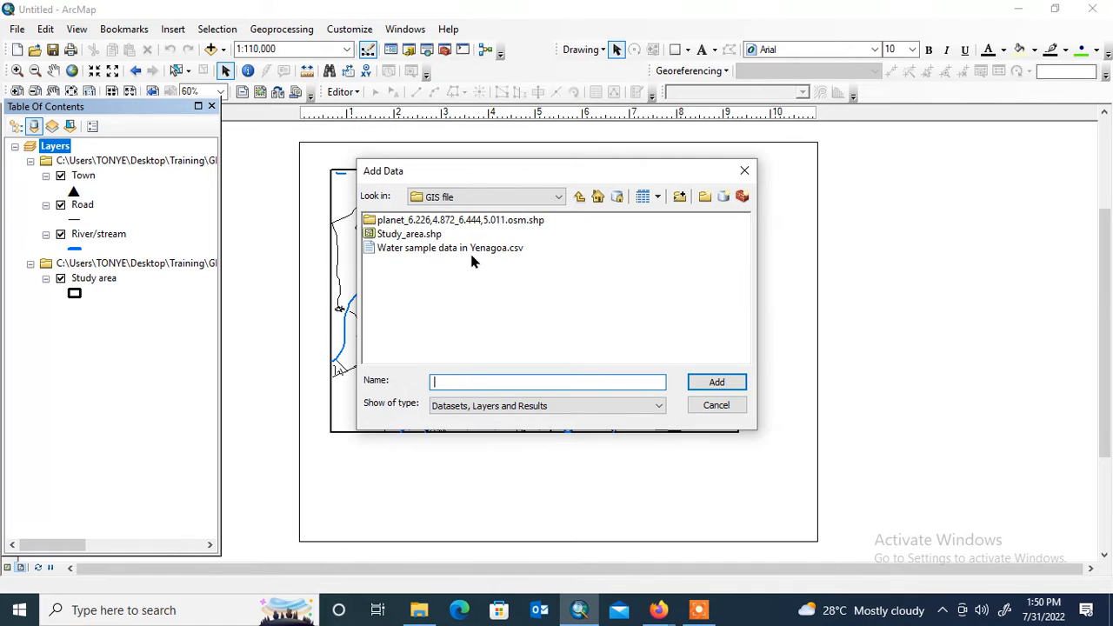
click(742, 171)
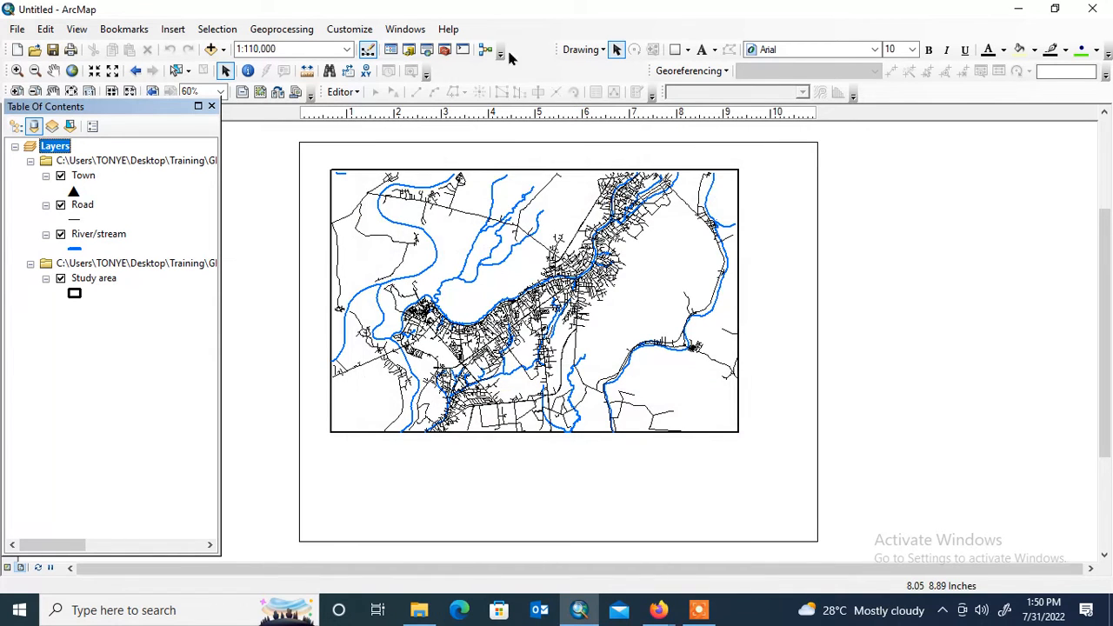
- Open the Catalog window and move it up beside the map layout
click(413, 35)
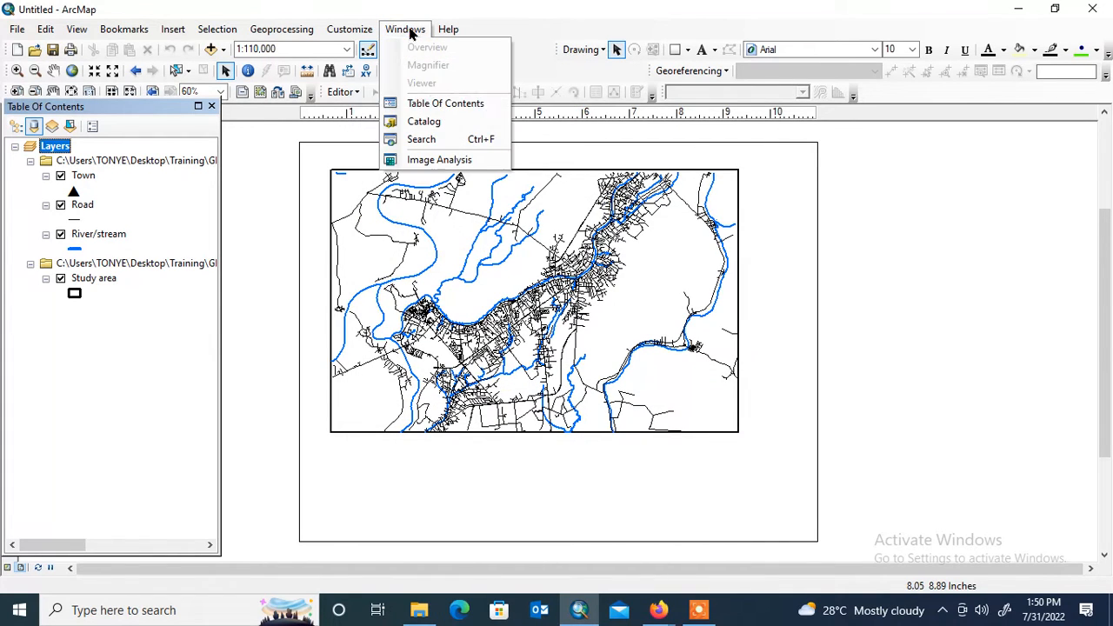
click(429, 127)
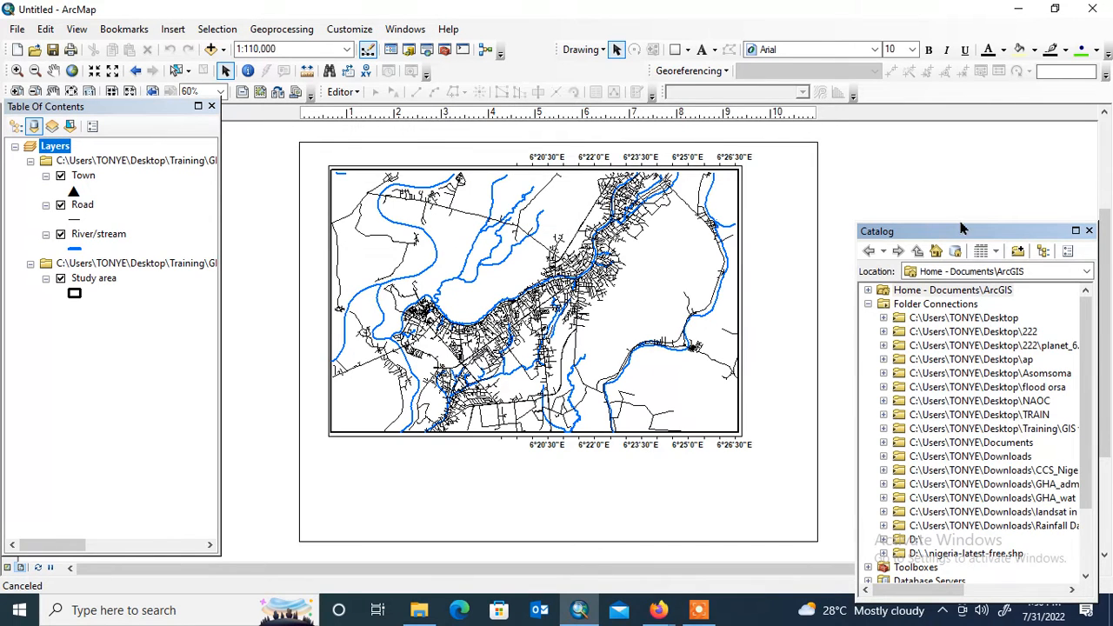
drag(974, 226, 965, 116)
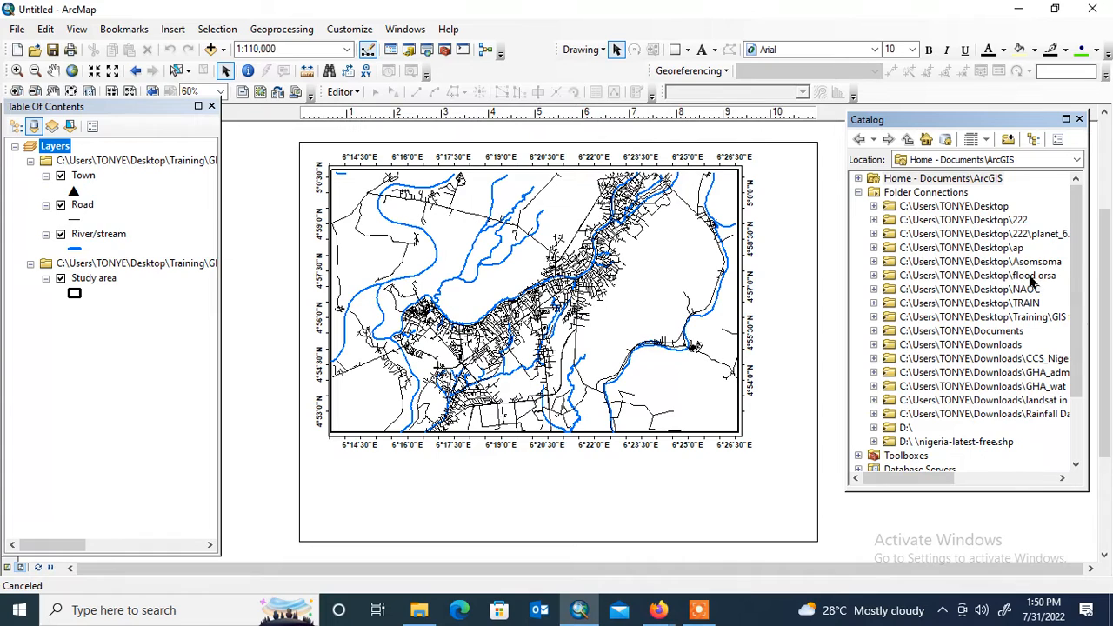
- Browse the Catalog's Desktop folder connection down to the GIS file folder inside Training
click(874, 207)
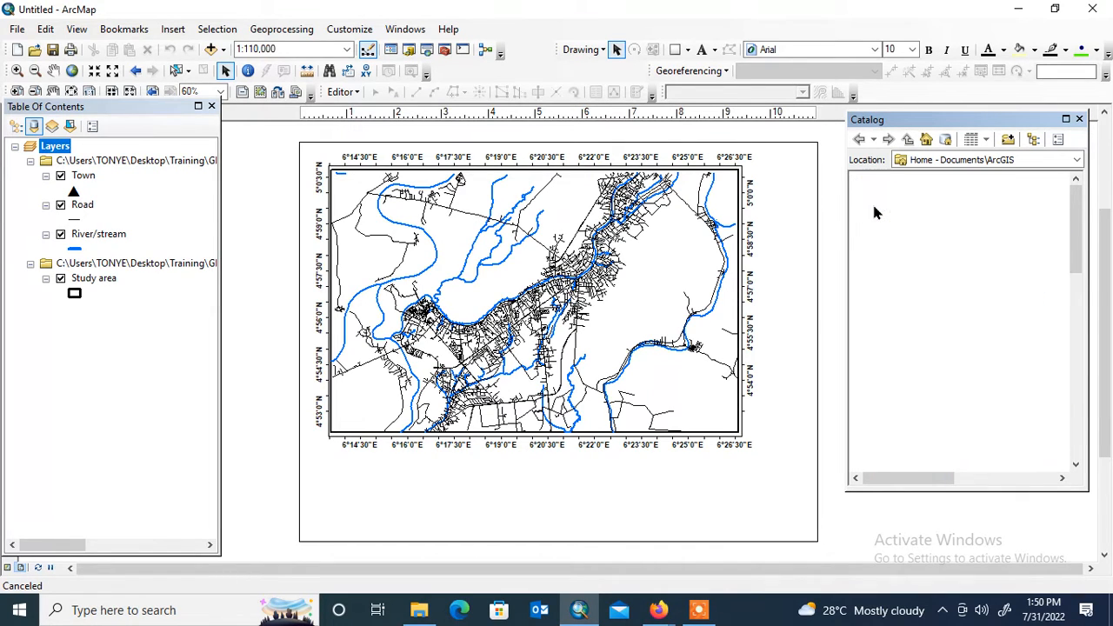
scroll(979, 300, down, 3)
scroll(978, 306, down, 3)
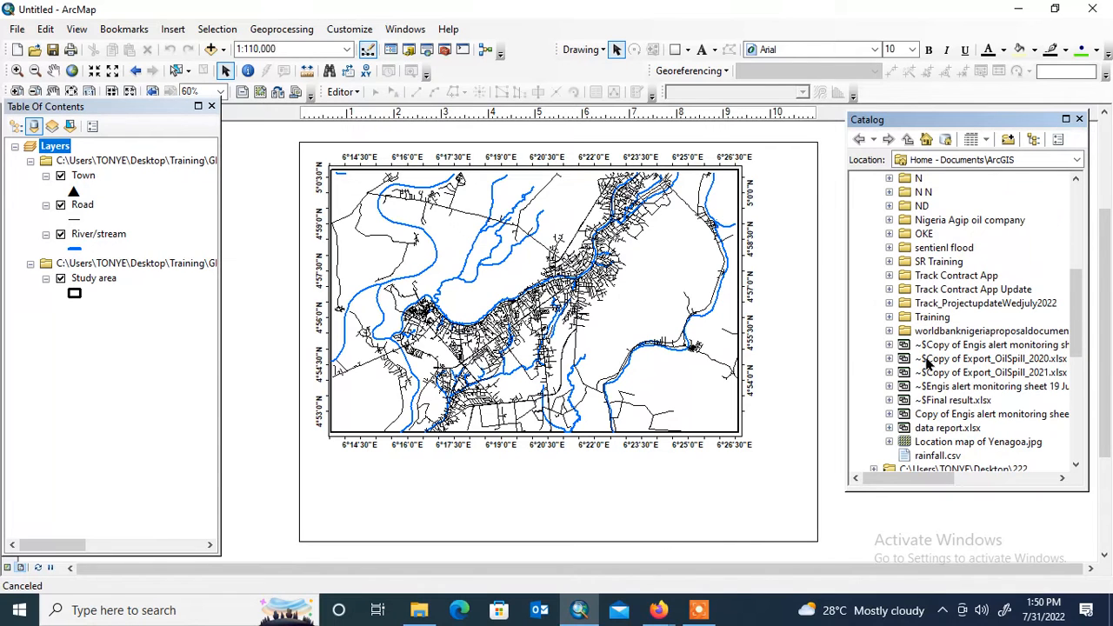
scroll(927, 364, down, 3)
scroll(957, 383, up, 4)
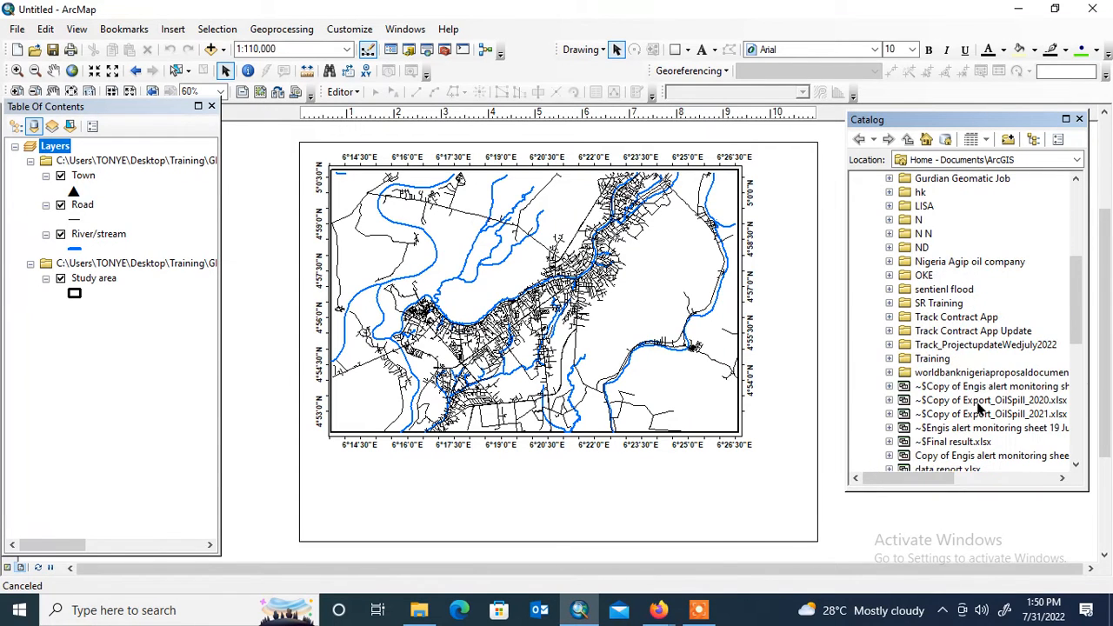
click(888, 359)
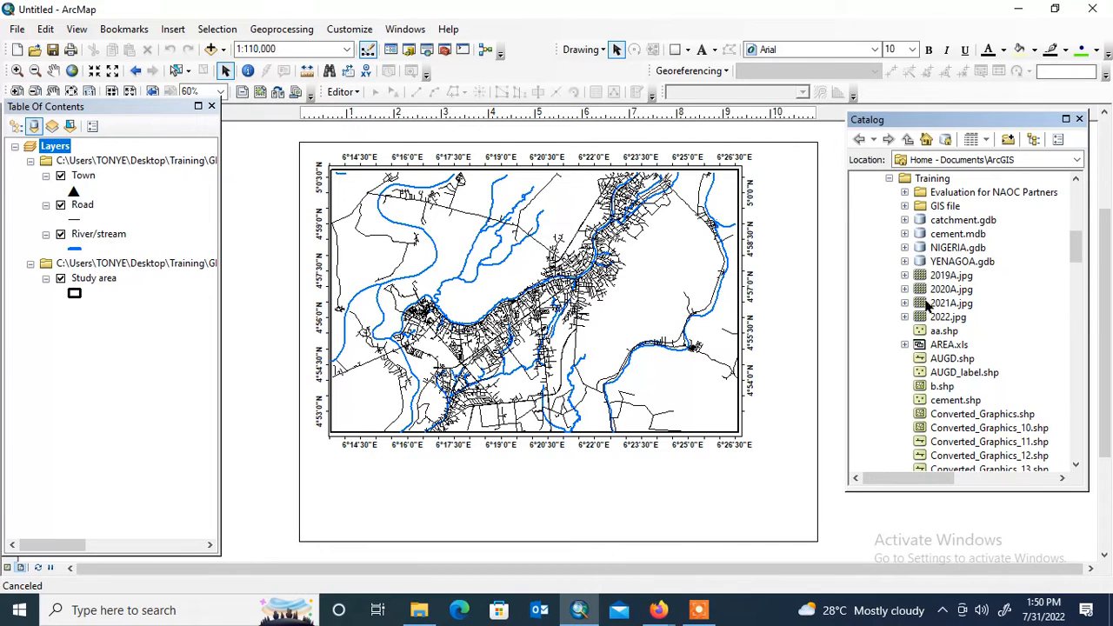
click(904, 206)
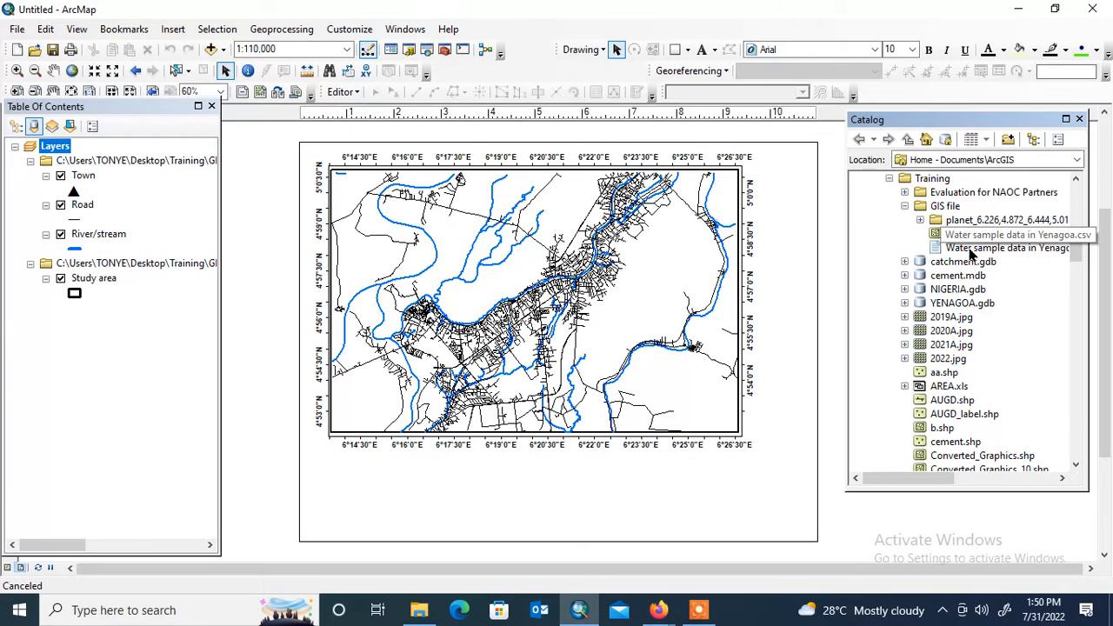
- Add the table Water sample data in Yenagoa.csv from the Catalog to the map's layer list
click(972, 250)
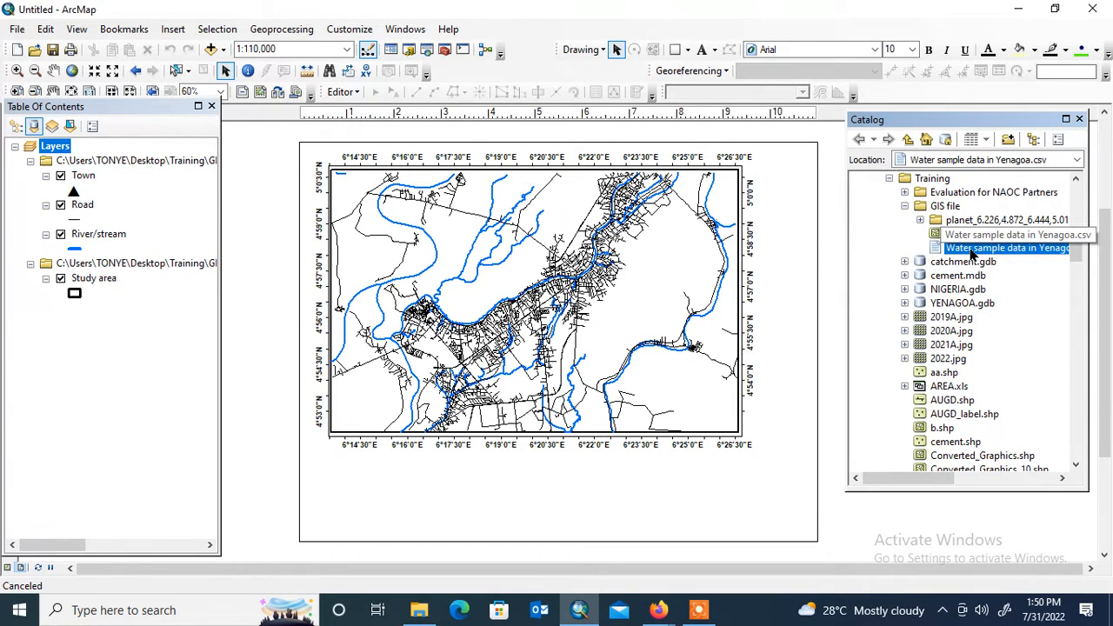
right_click(973, 251)
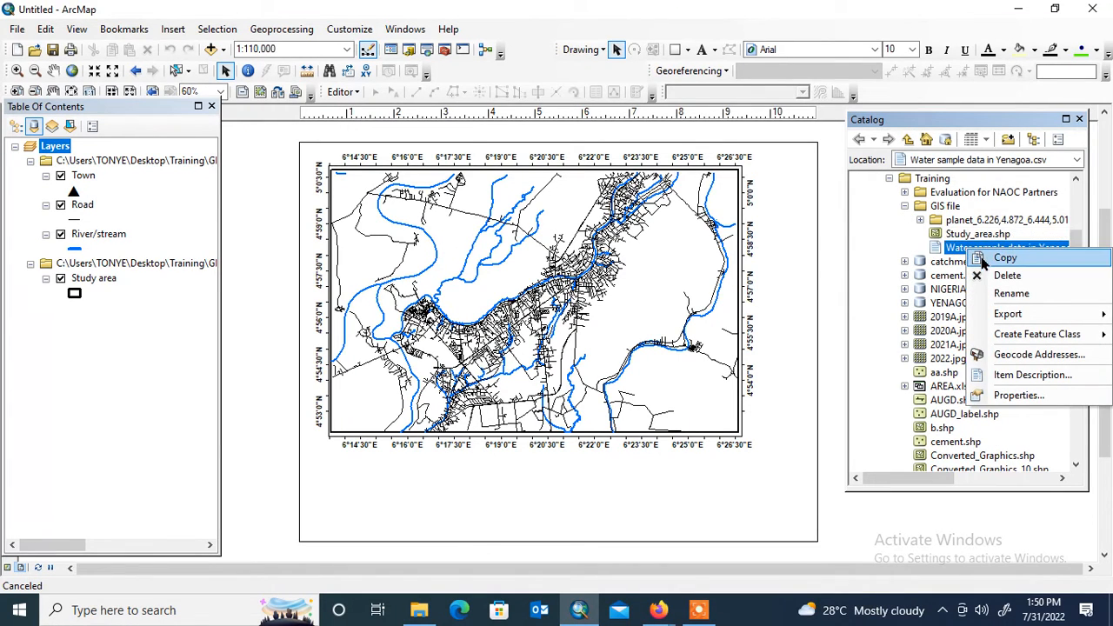
click(951, 252)
drag(952, 252, 102, 309)
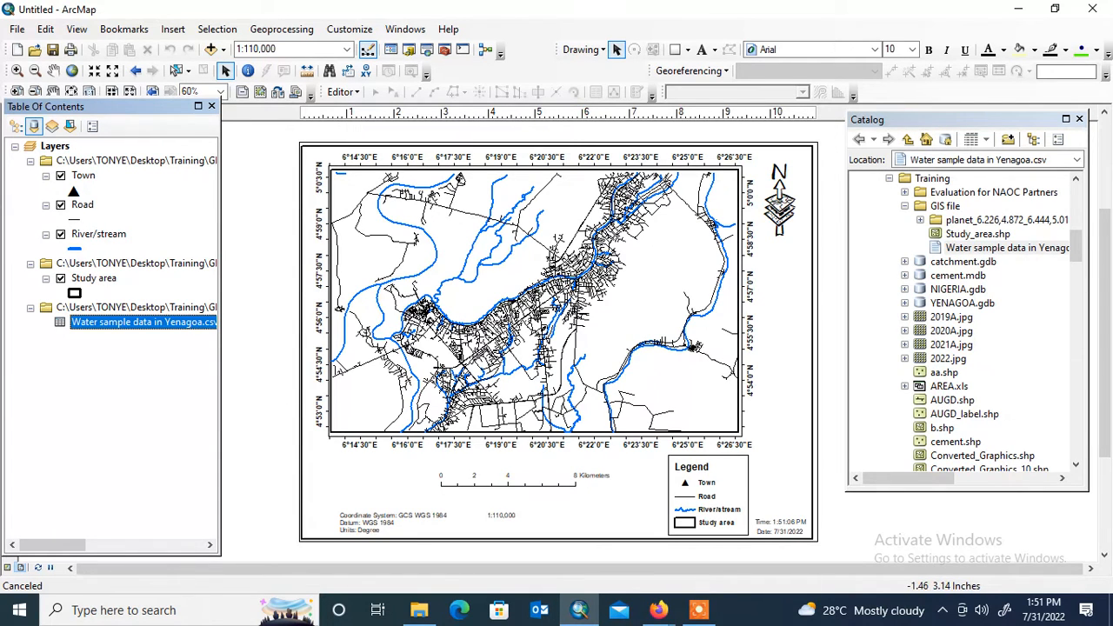
click(106, 390)
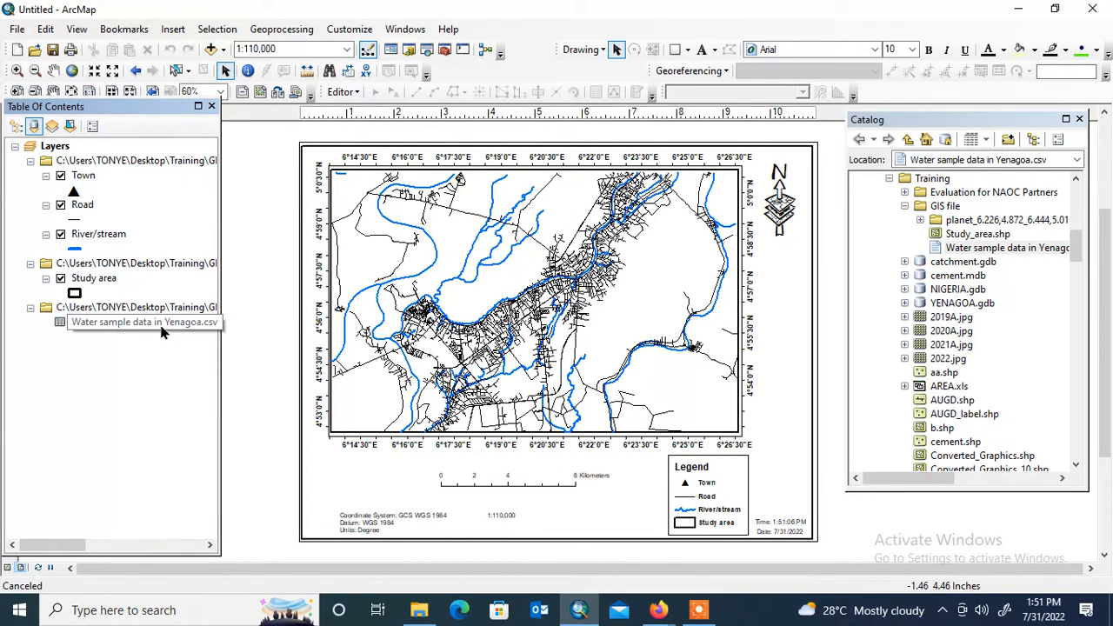
- Display the water sample table as XY points using long for X, Lat for Y and the GCS_WGS_1984 coordinate system
right_click(120, 323)
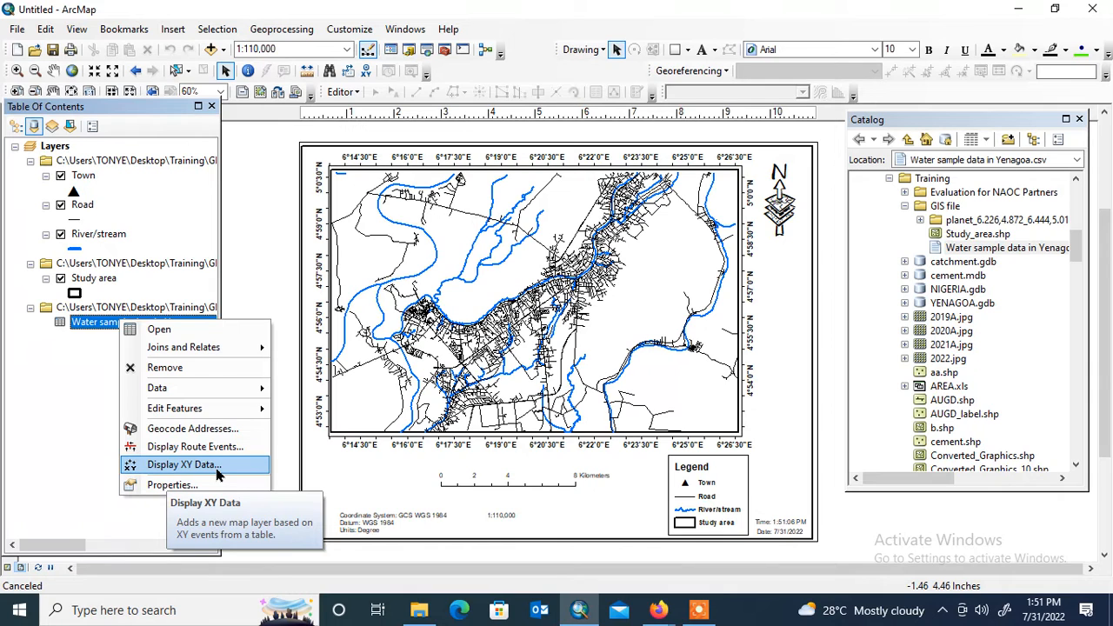
click(229, 466)
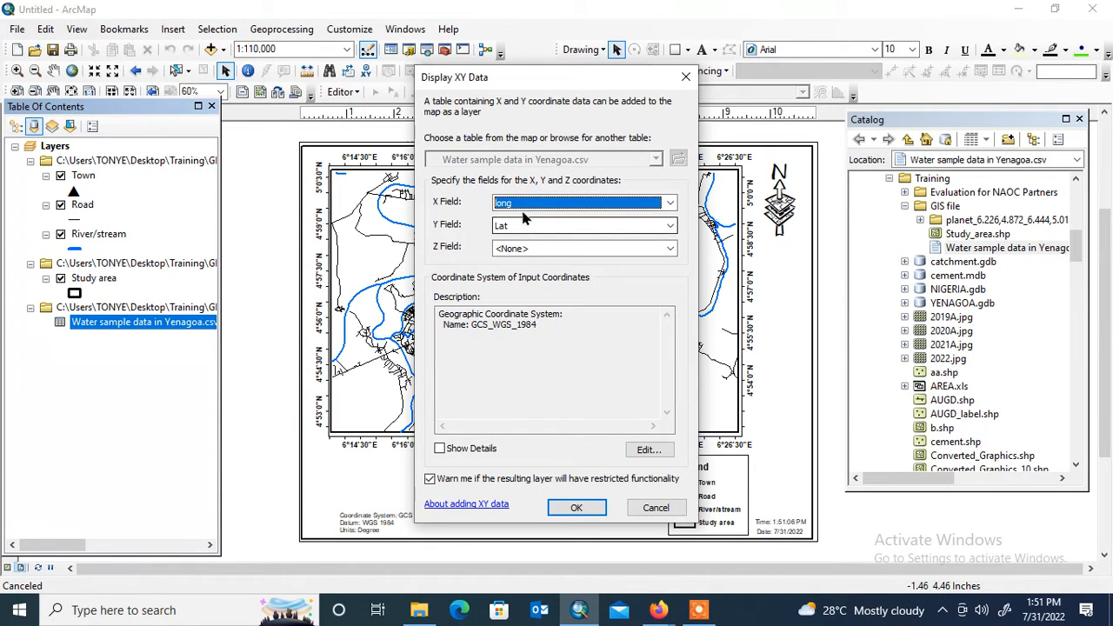
click(575, 508)
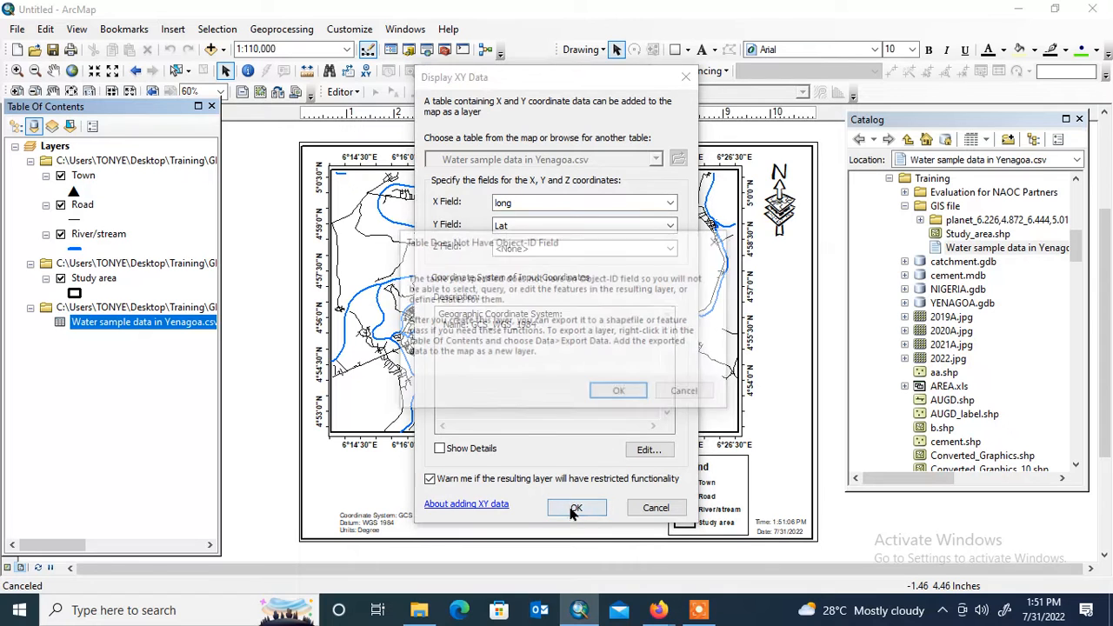
click(620, 393)
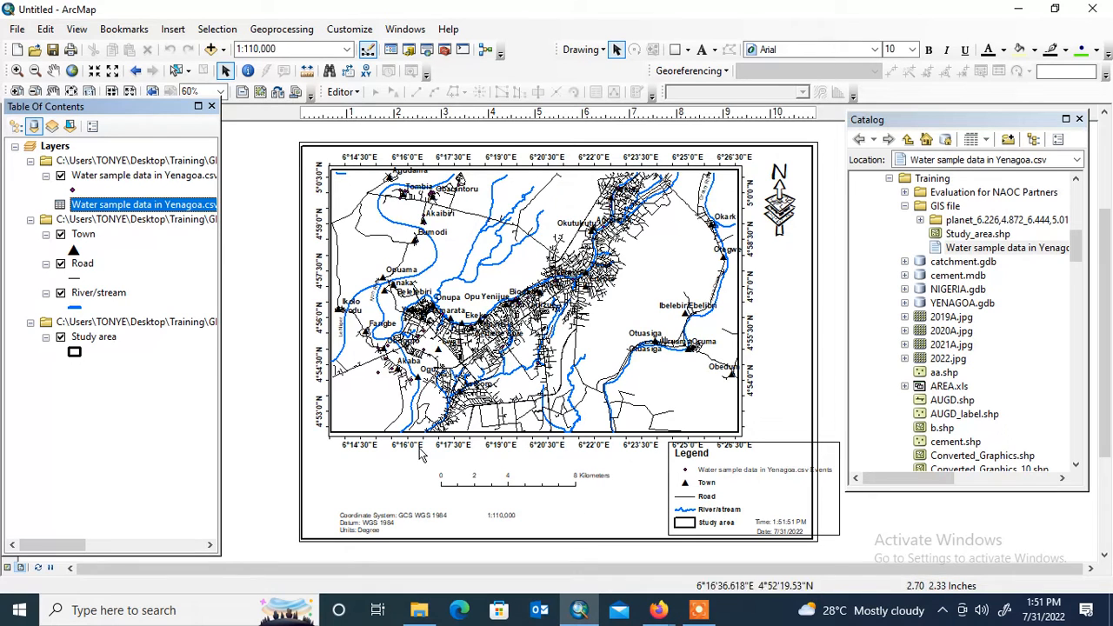
- Change the water sample events layer's symbol to the green Circle 2 marker
click(73, 189)
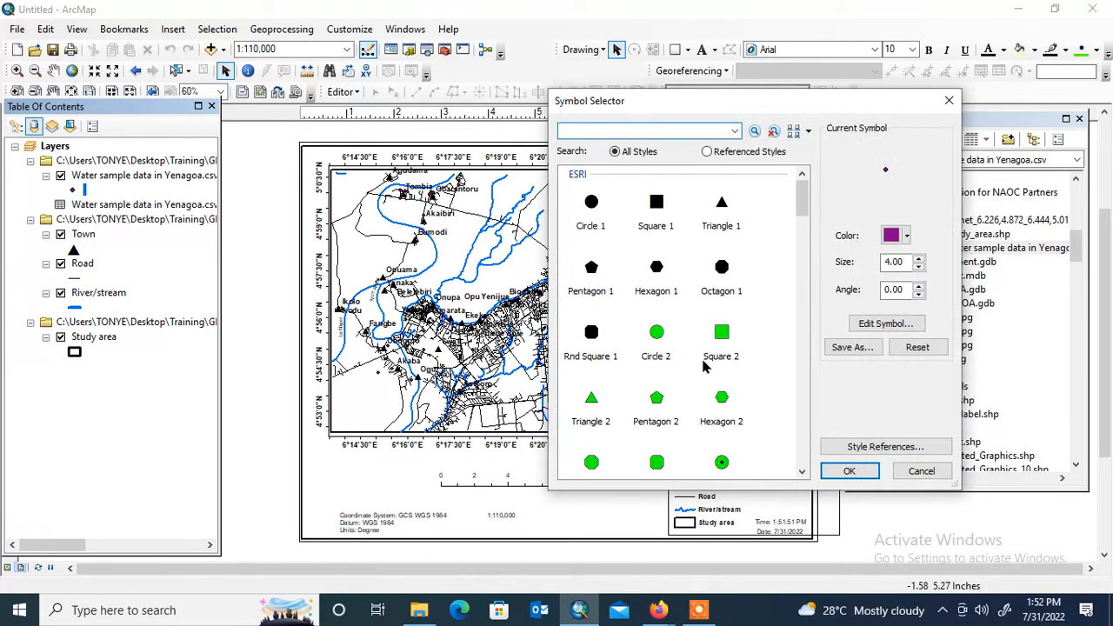
click(659, 339)
click(849, 471)
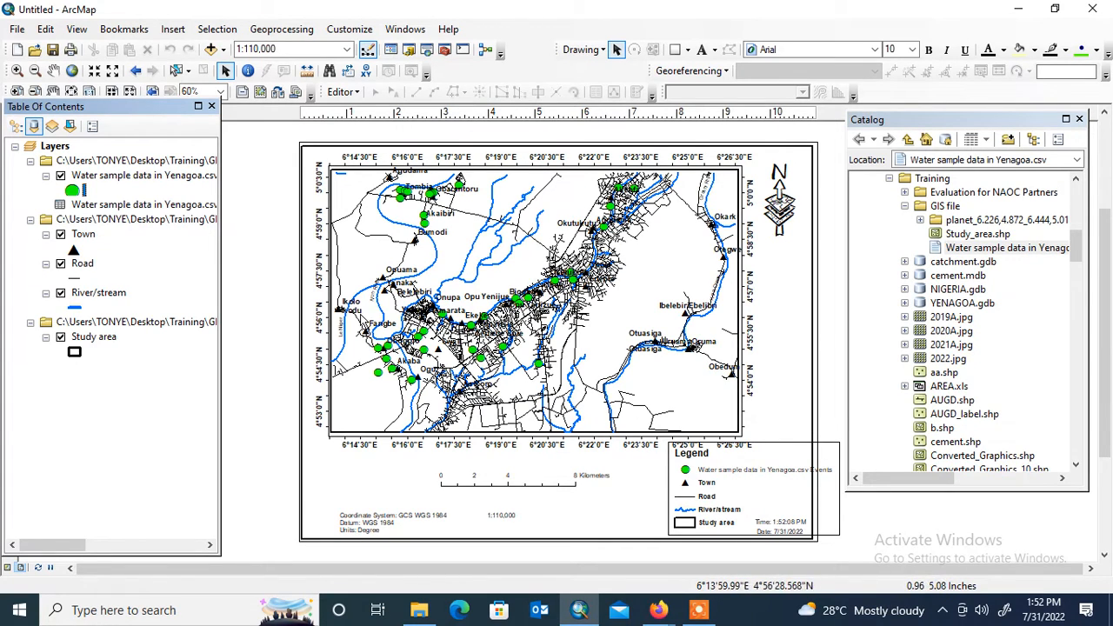
- Export all water sample event features to the shapefile water_sample.shp in the GIS file folder and add it to the map
right_click(136, 179)
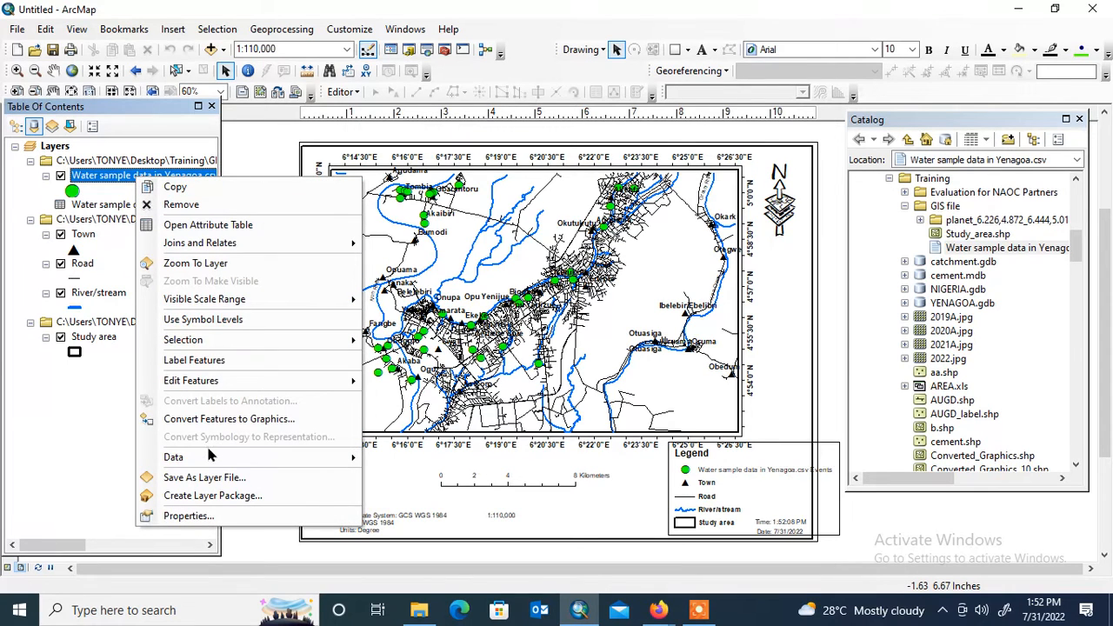
mouse_move(207, 461)
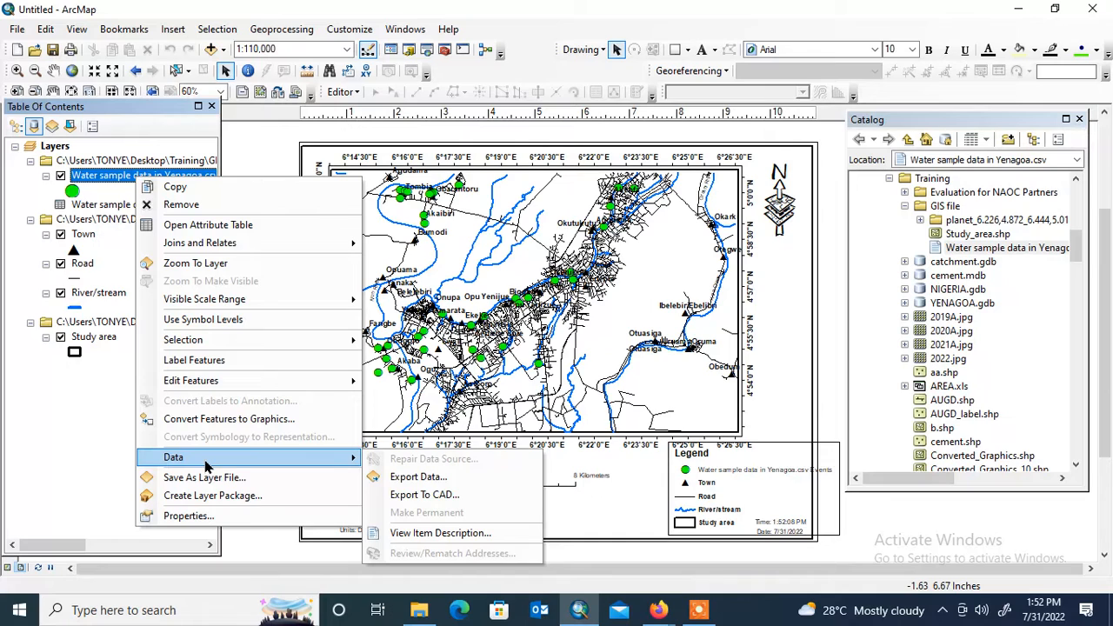
click(417, 477)
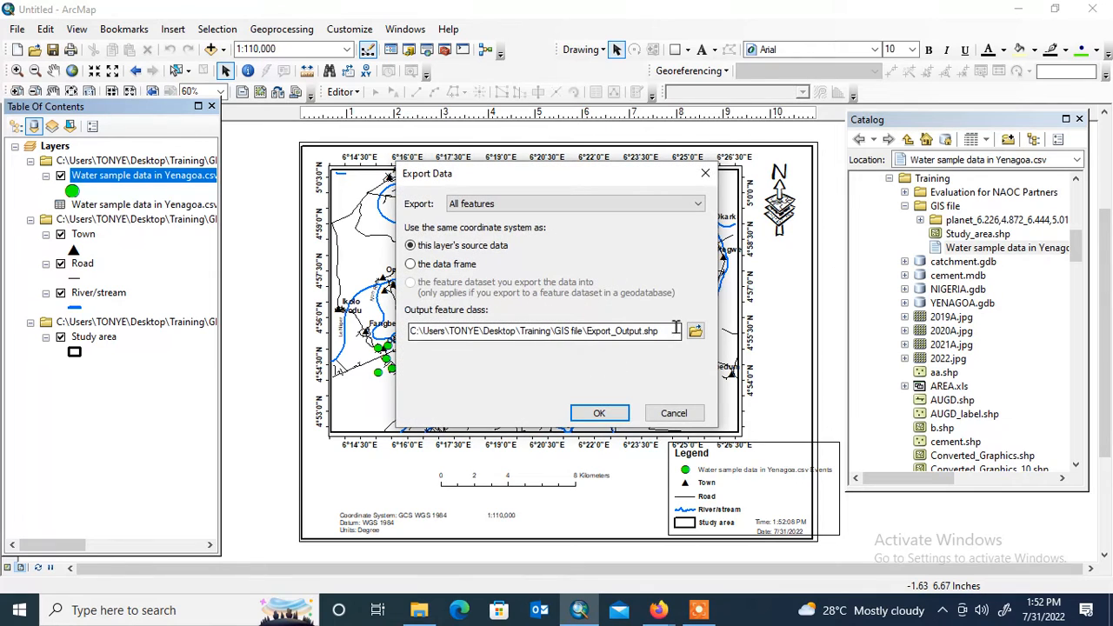
click(695, 333)
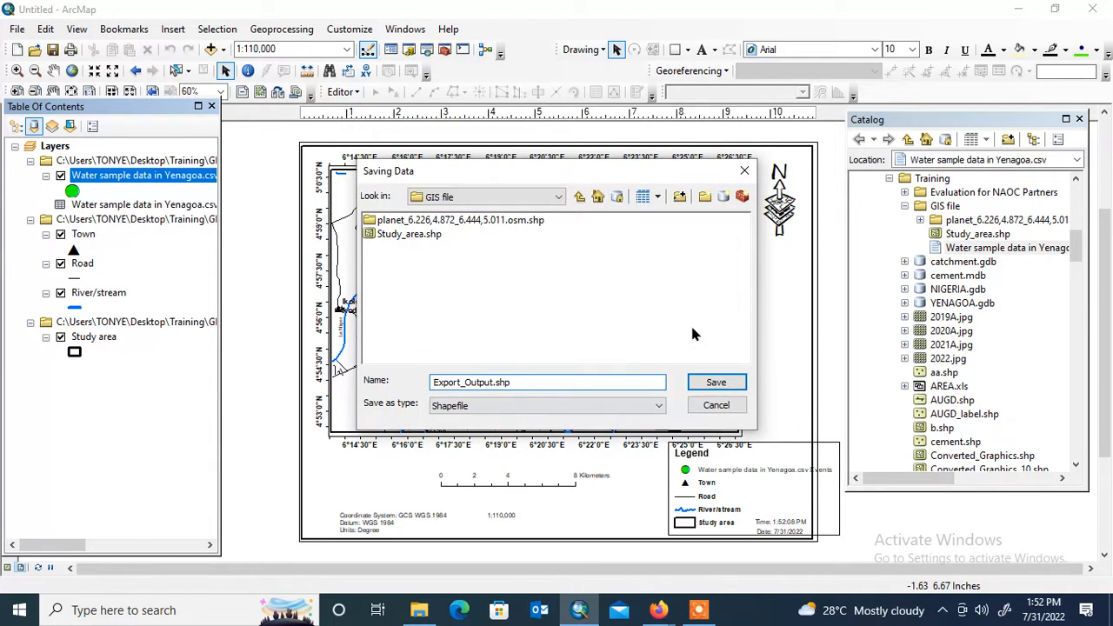
double_click(493, 382)
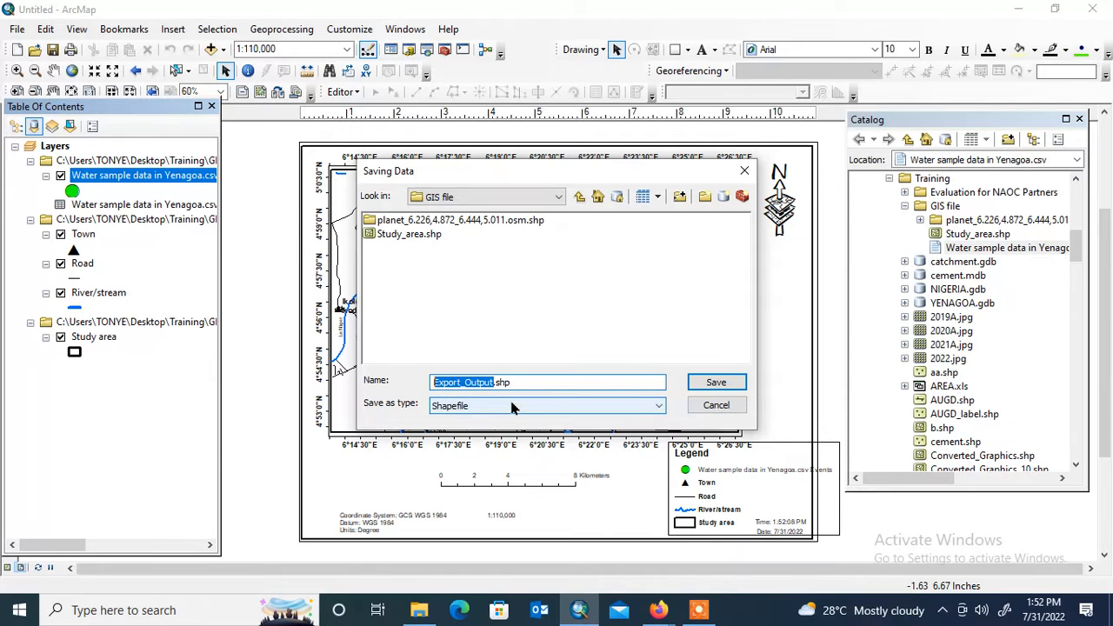
text(w)
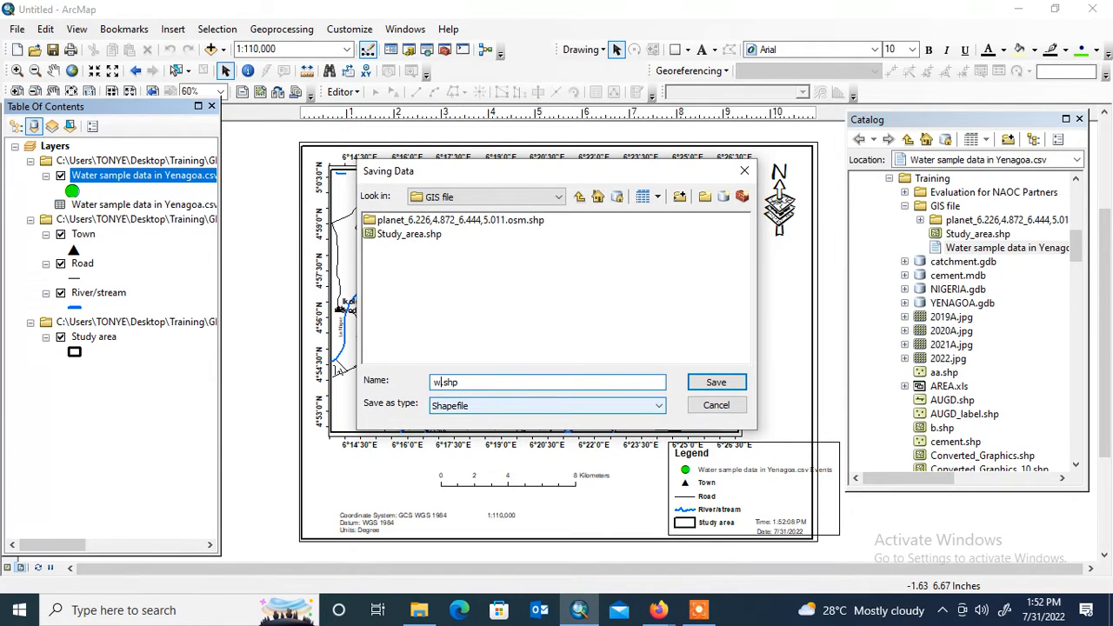
text(ater_sample)
click(706, 383)
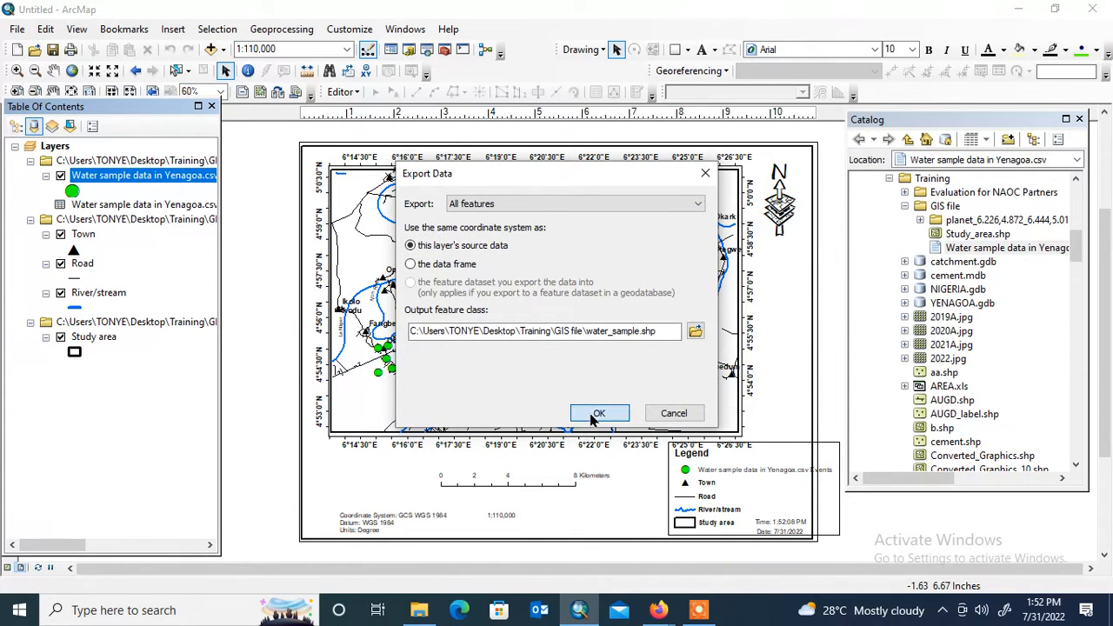
click(590, 414)
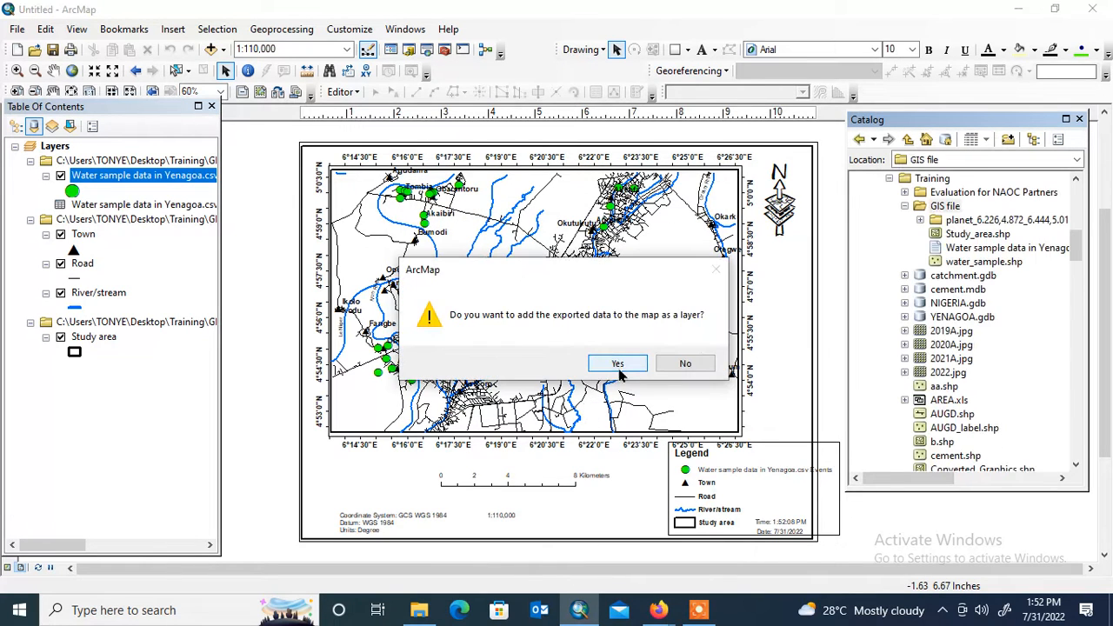
click(617, 365)
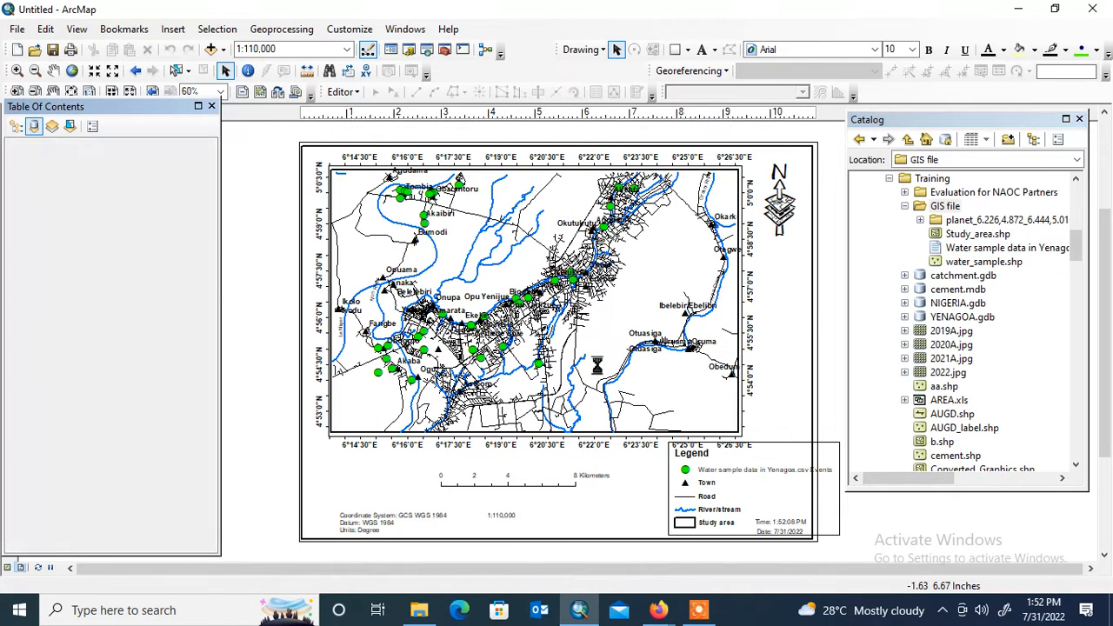
- Remove the water sample events layer and the data source holding the CSV table from the map
click(126, 250)
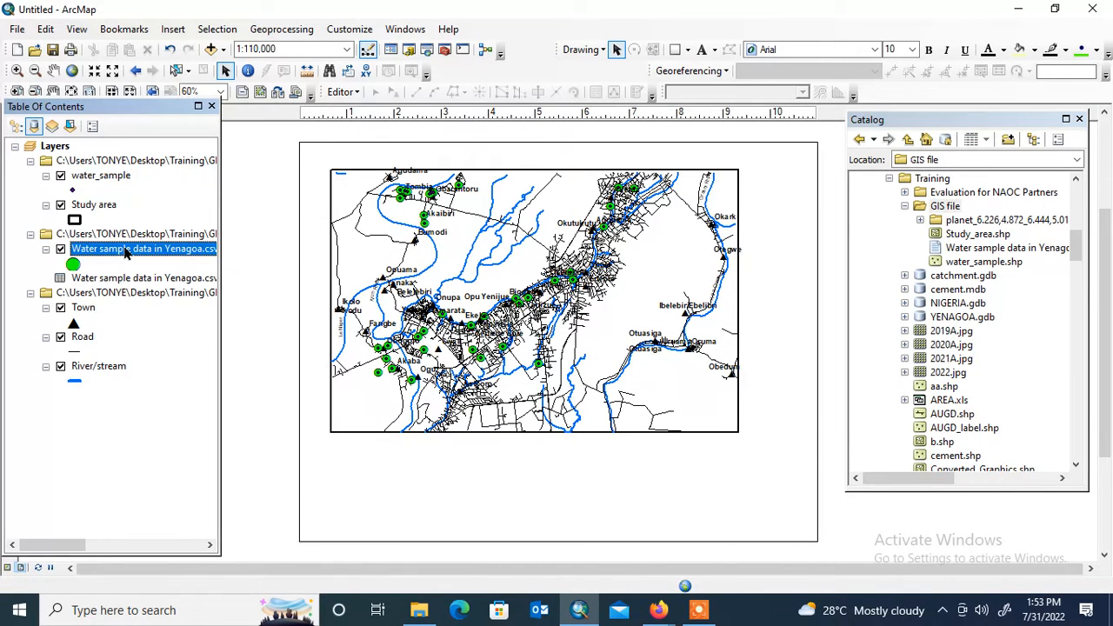
right_click(126, 251)
click(171, 269)
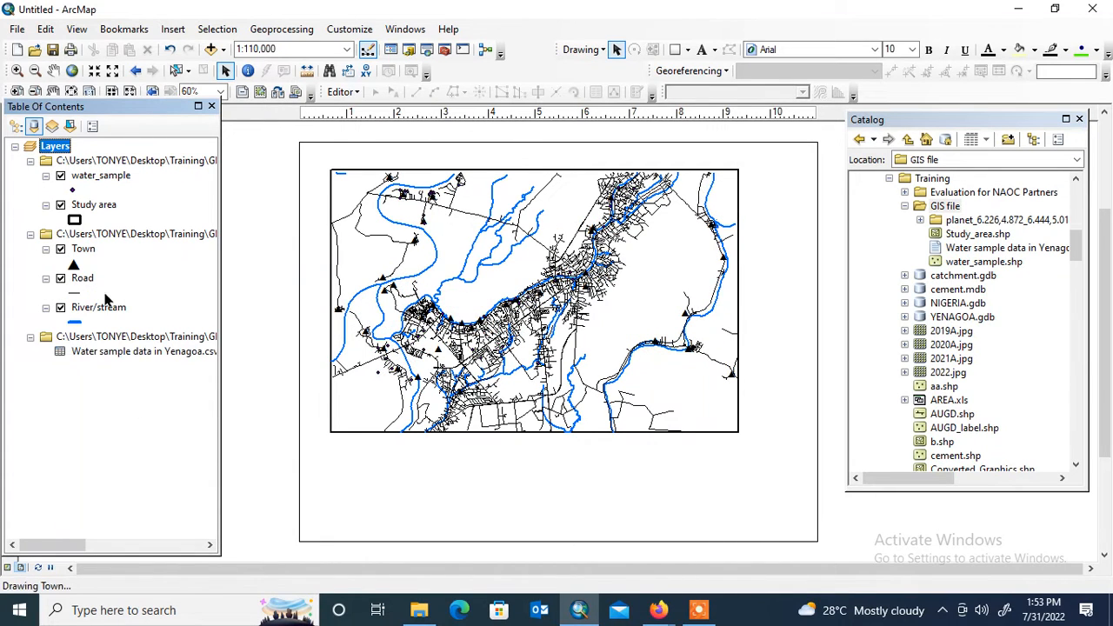
right_click(133, 345)
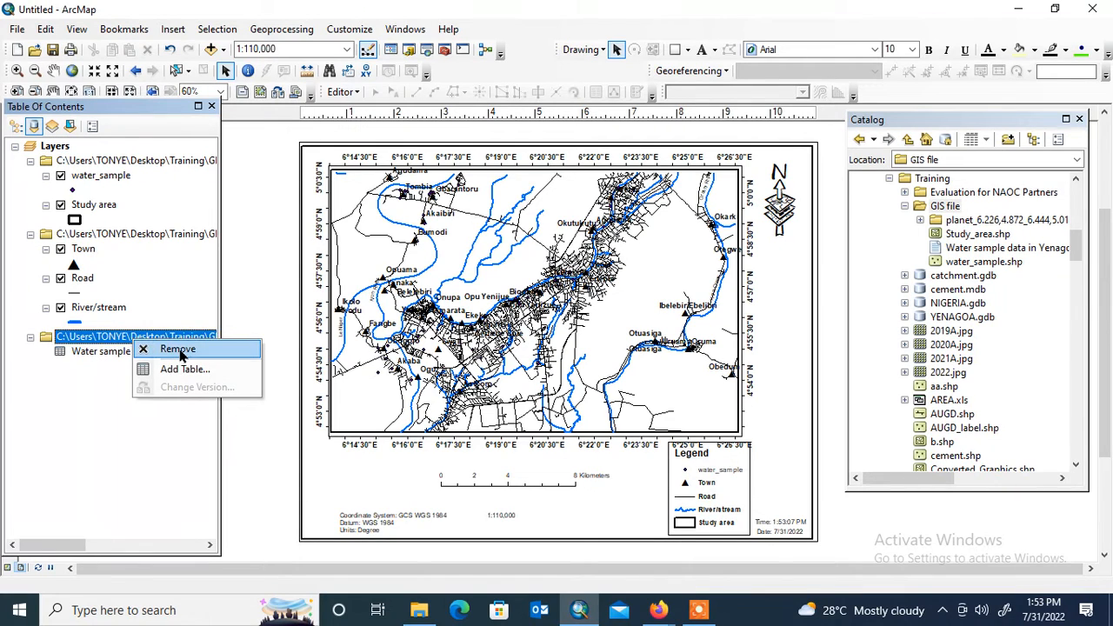
click(178, 351)
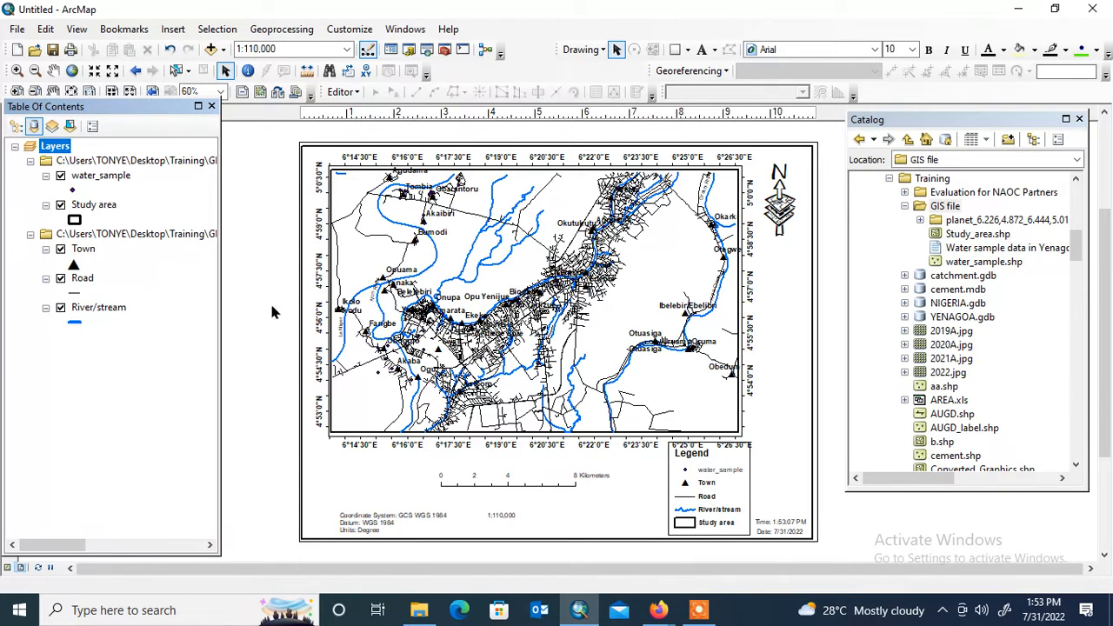
- Rename the water_sample layer as Borehole
click(91, 179)
click(87, 177)
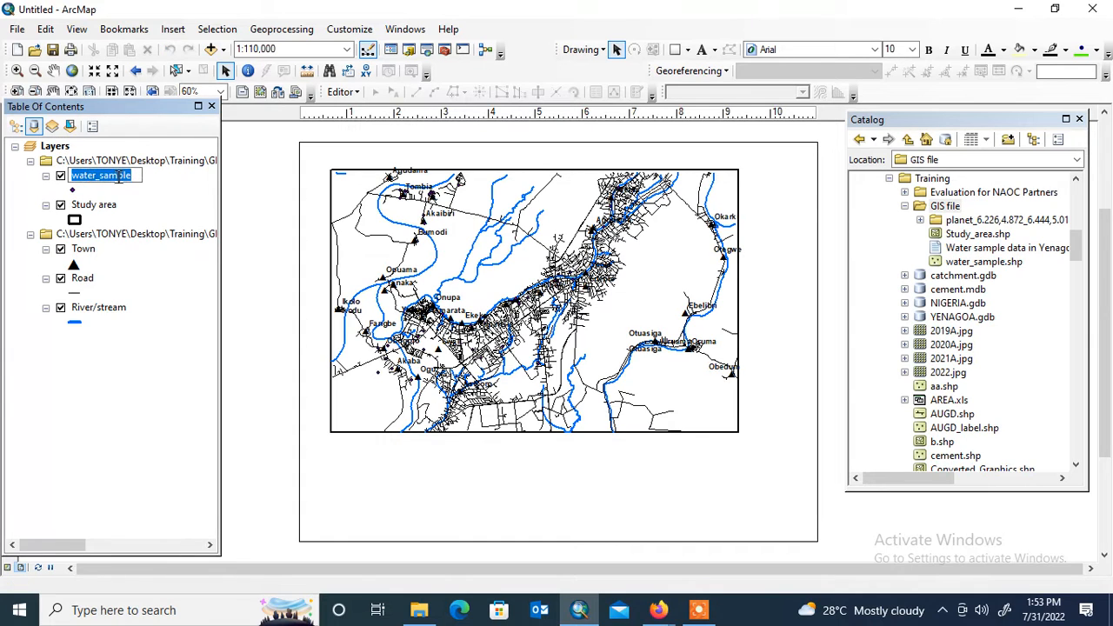
text(Bore)
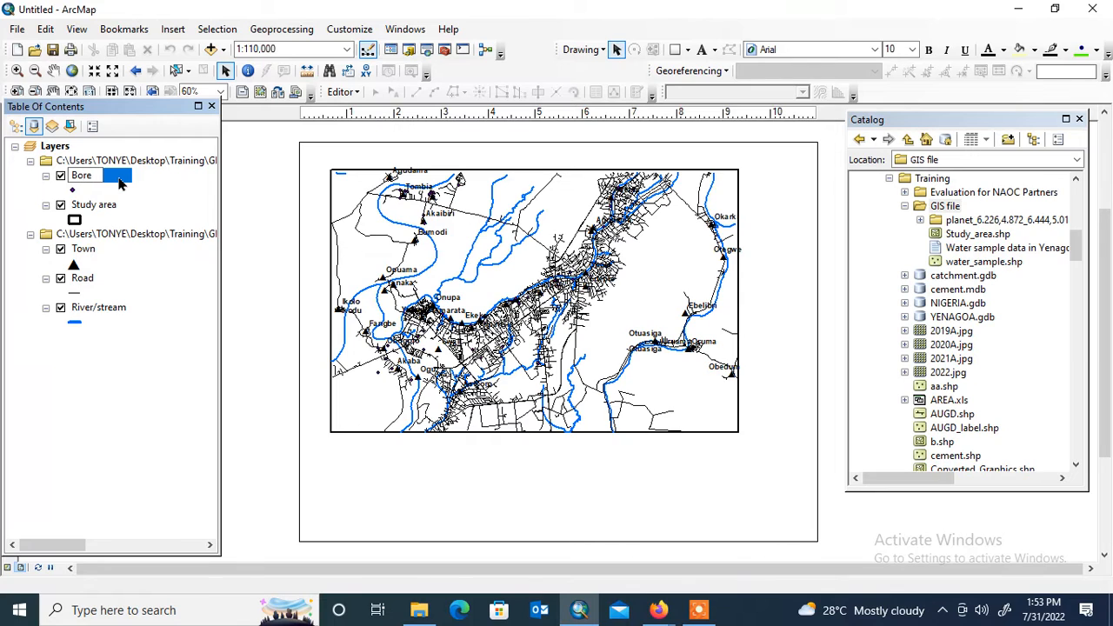
text(hole)
key(Return)
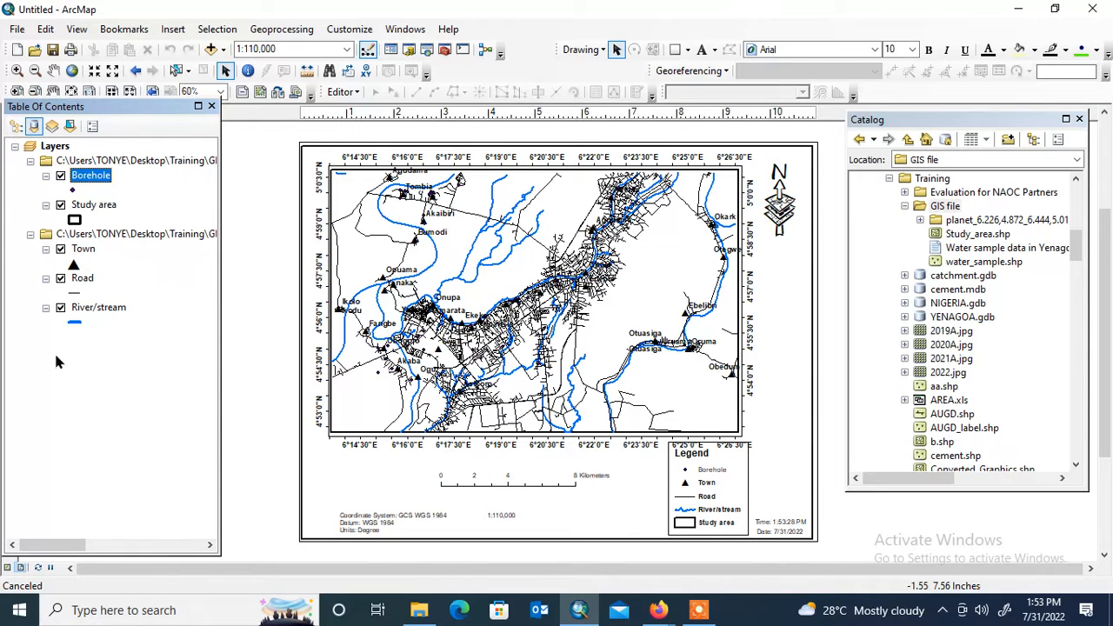
- Change the Borehole layer's symbol to the green Circle 2 marker and reduce its size to 12
click(74, 190)
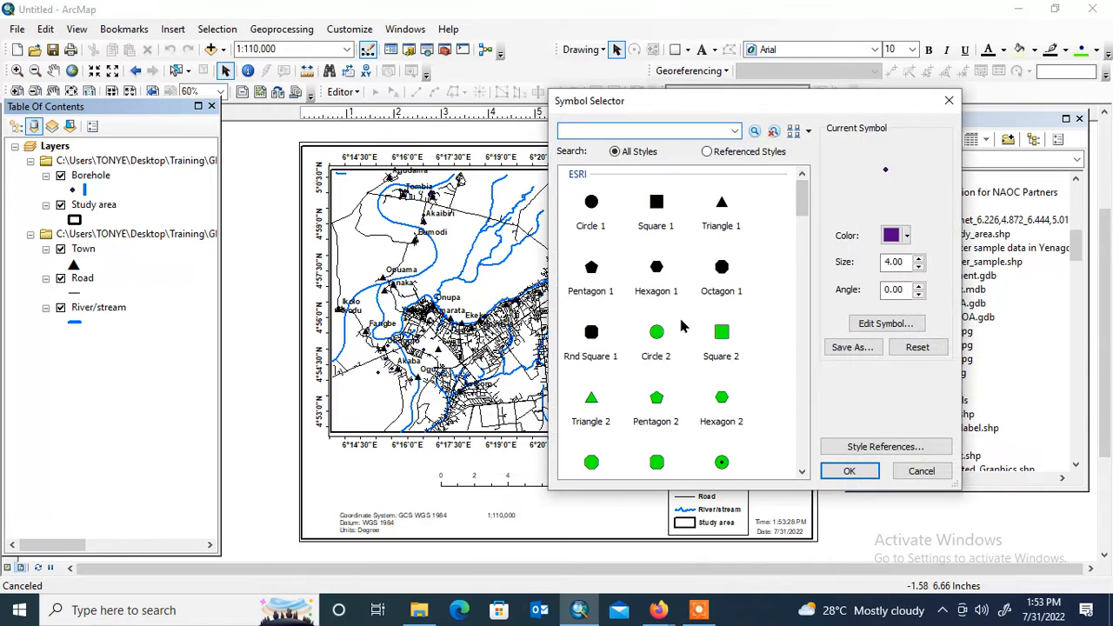
click(658, 334)
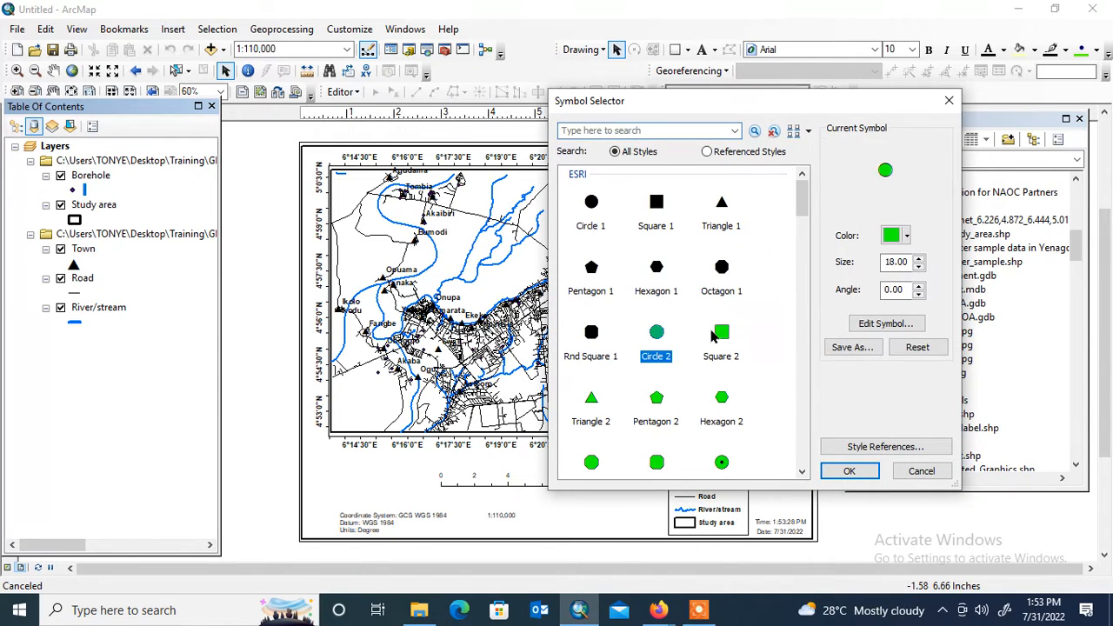
click(918, 269)
click(918, 270)
click(918, 271)
click(917, 270)
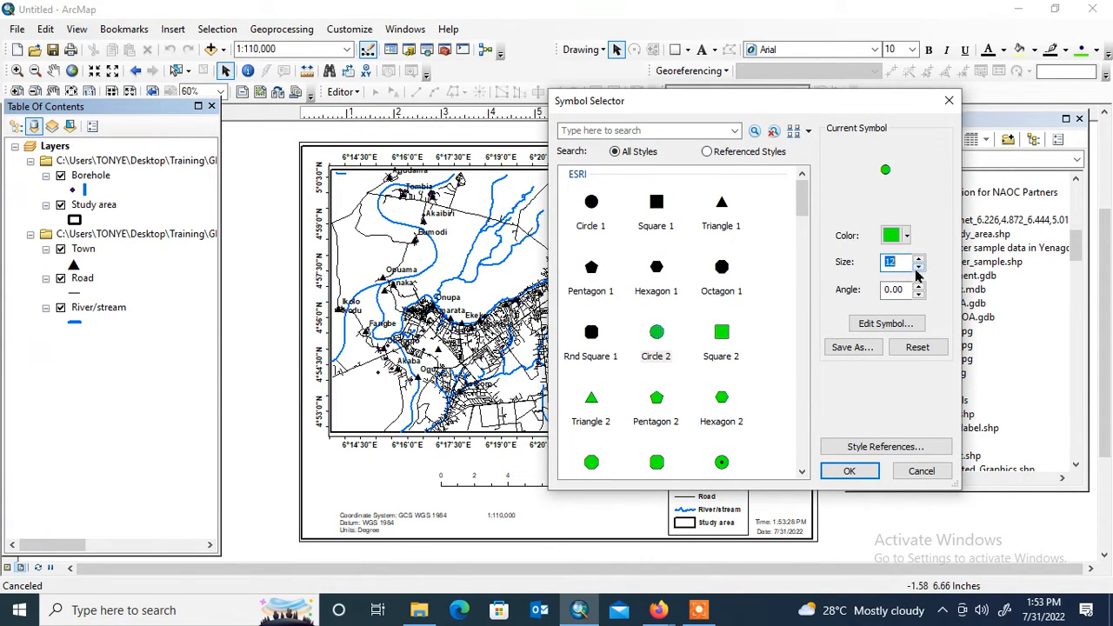
click(850, 470)
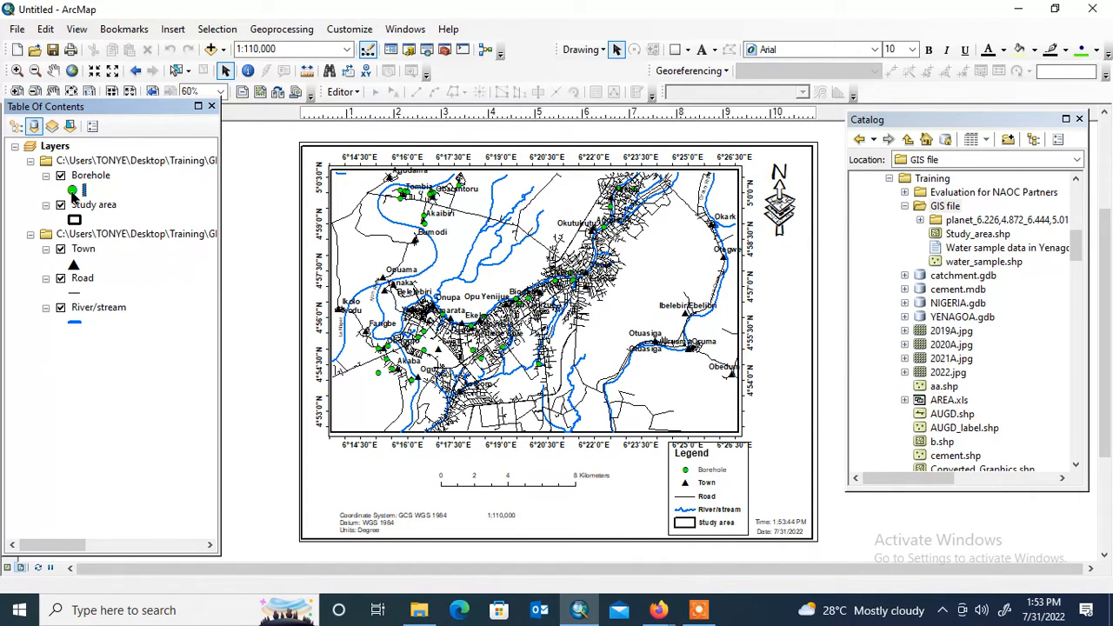
- Turn on labels for the Borehole layer and hide the Town layer
right_click(101, 177)
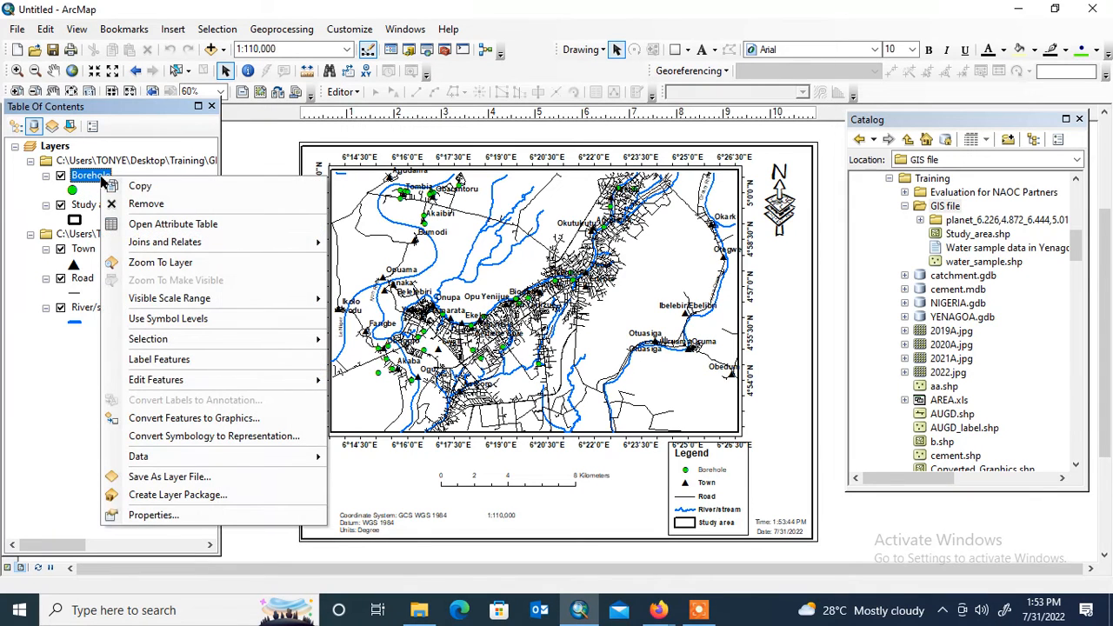
click(202, 358)
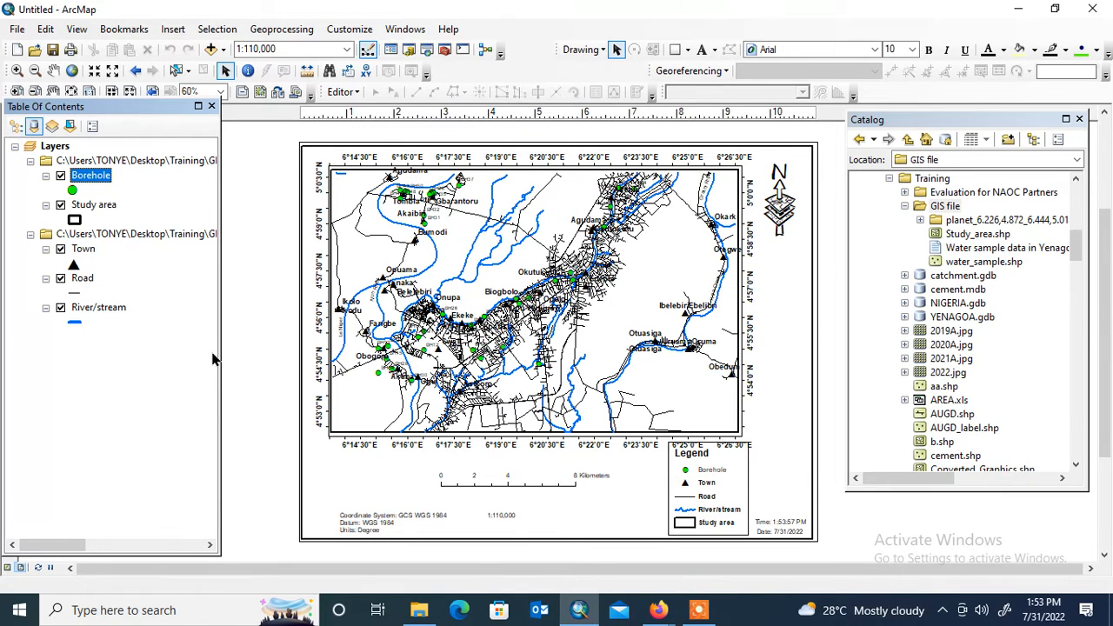
click(60, 250)
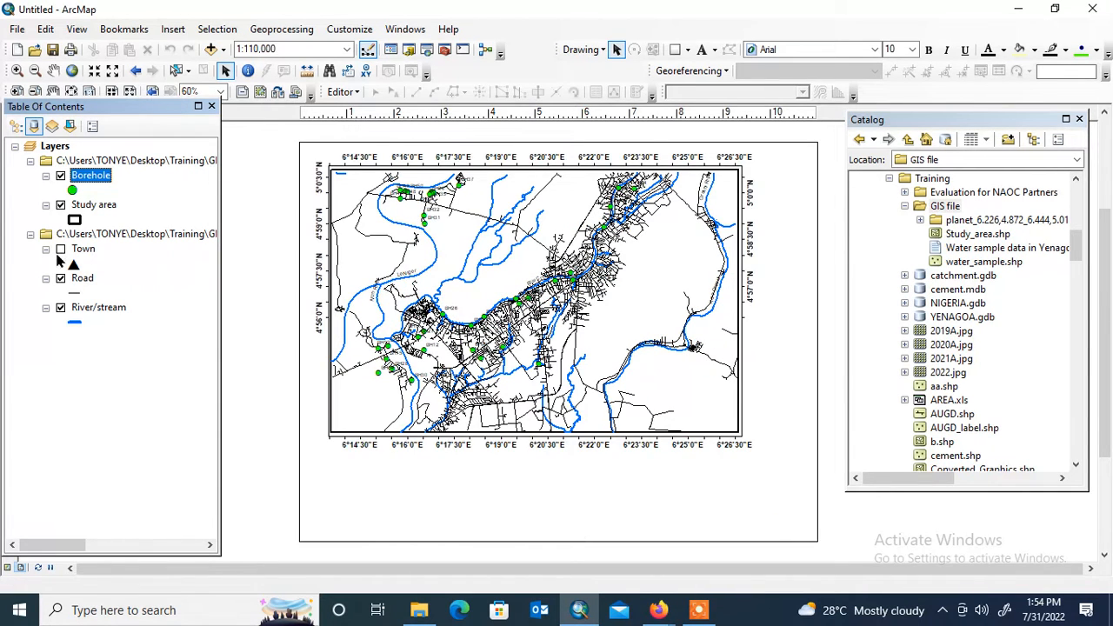
- Format the Borehole layer's labels as bold, size 12, red Arial text and apply the layer properties
right_click(104, 178)
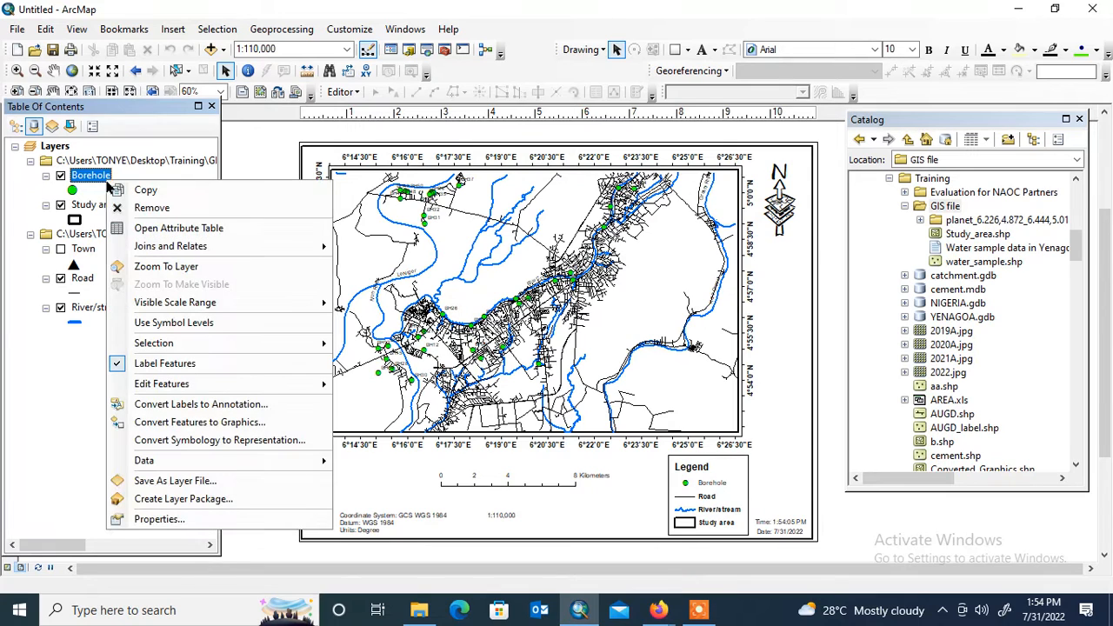
click(196, 519)
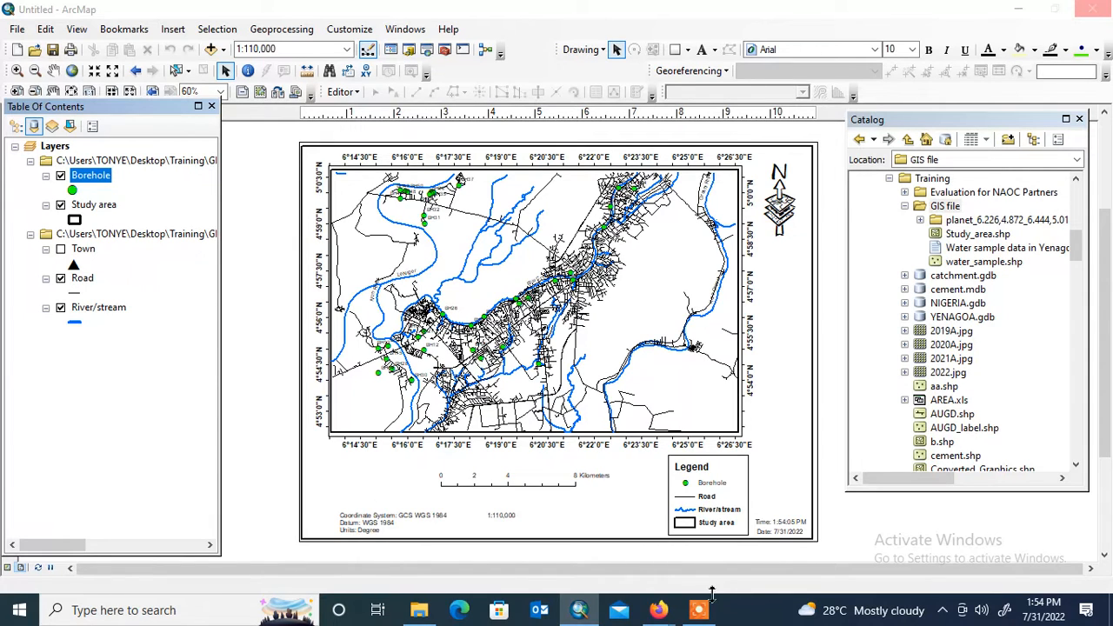
click(654, 574)
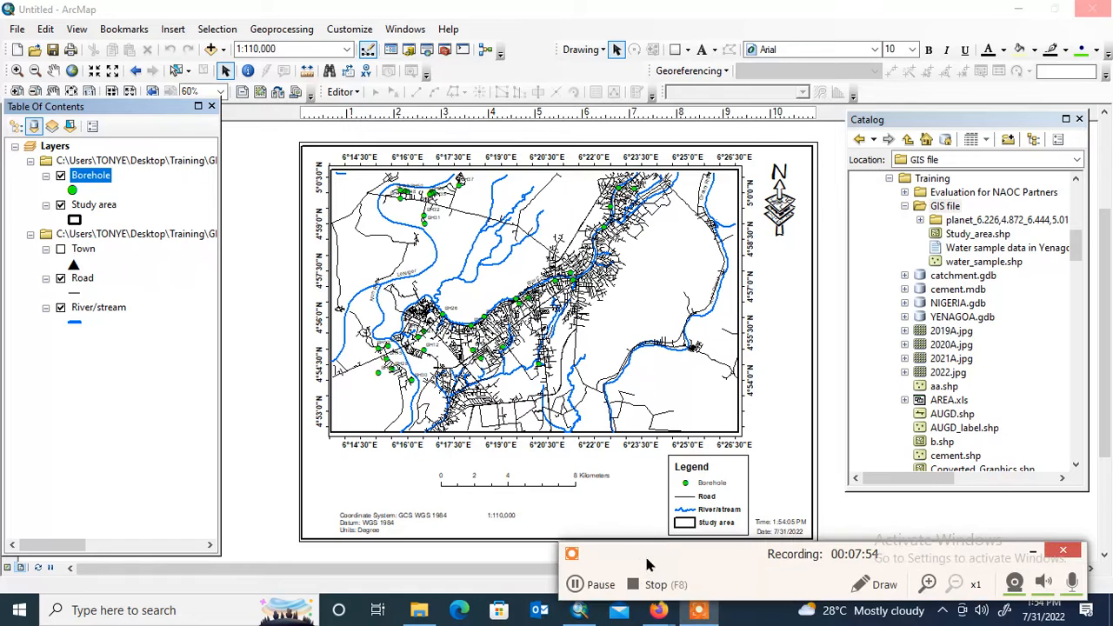
click(600, 584)
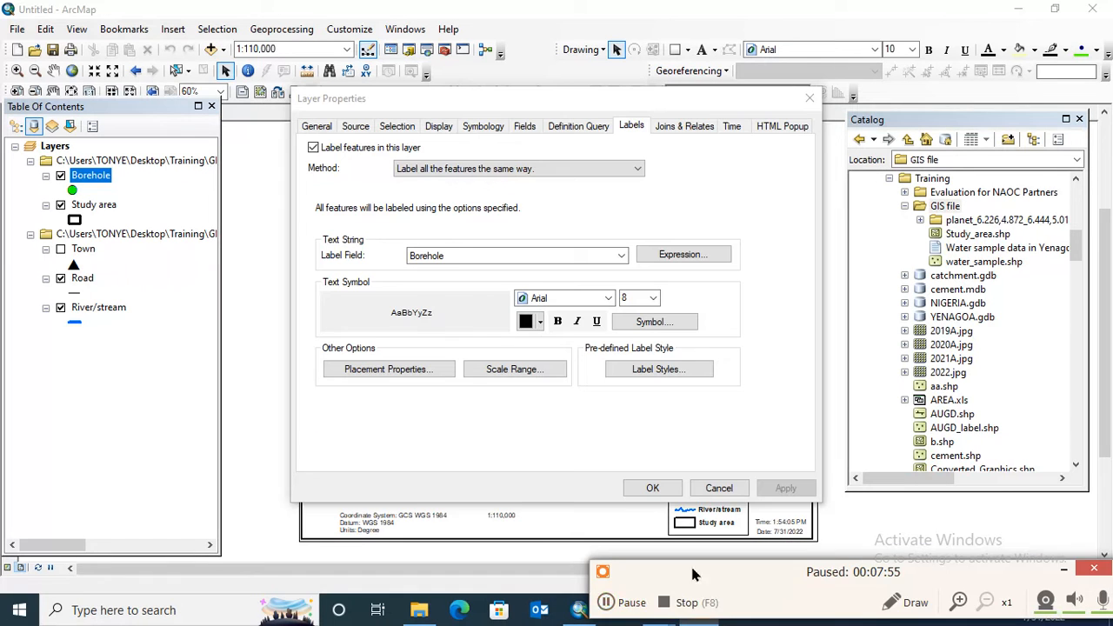
drag(692, 569, 724, 616)
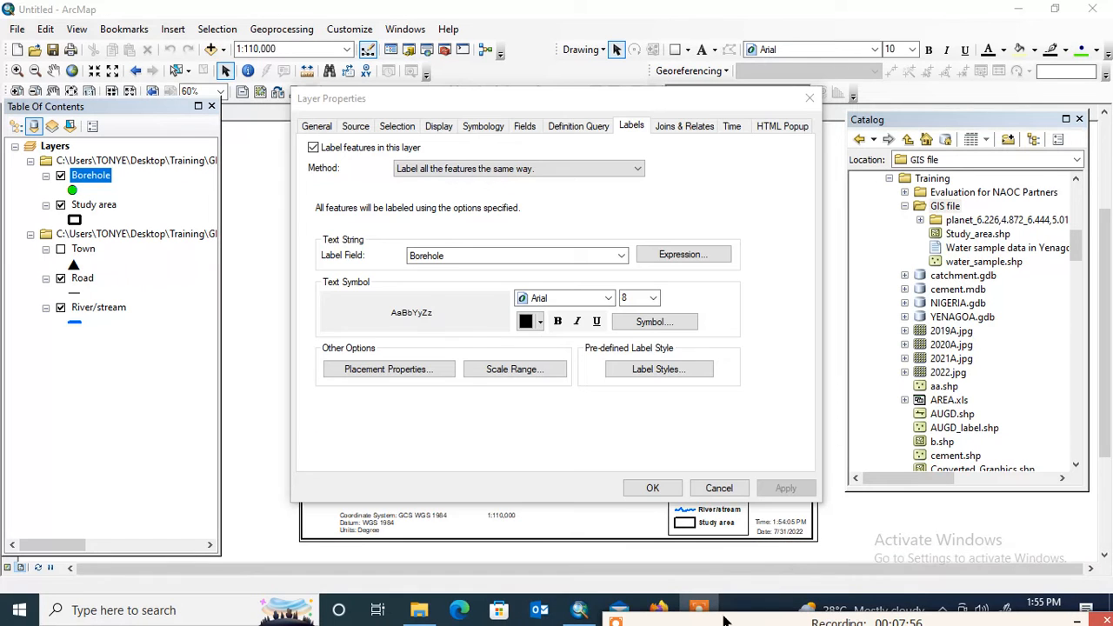
click(558, 321)
click(651, 300)
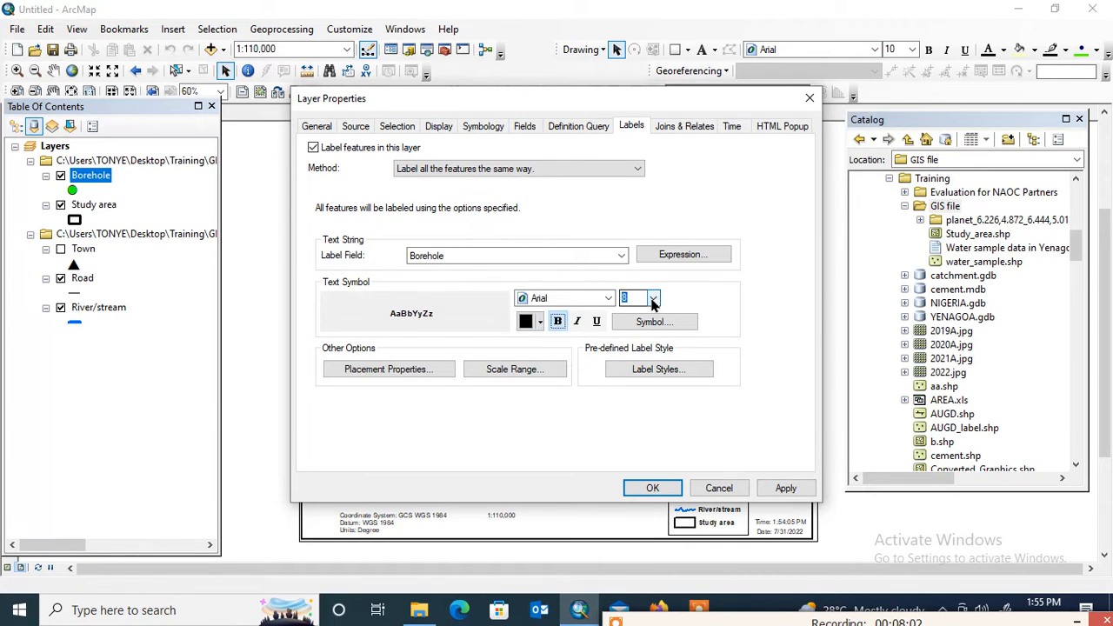
click(651, 300)
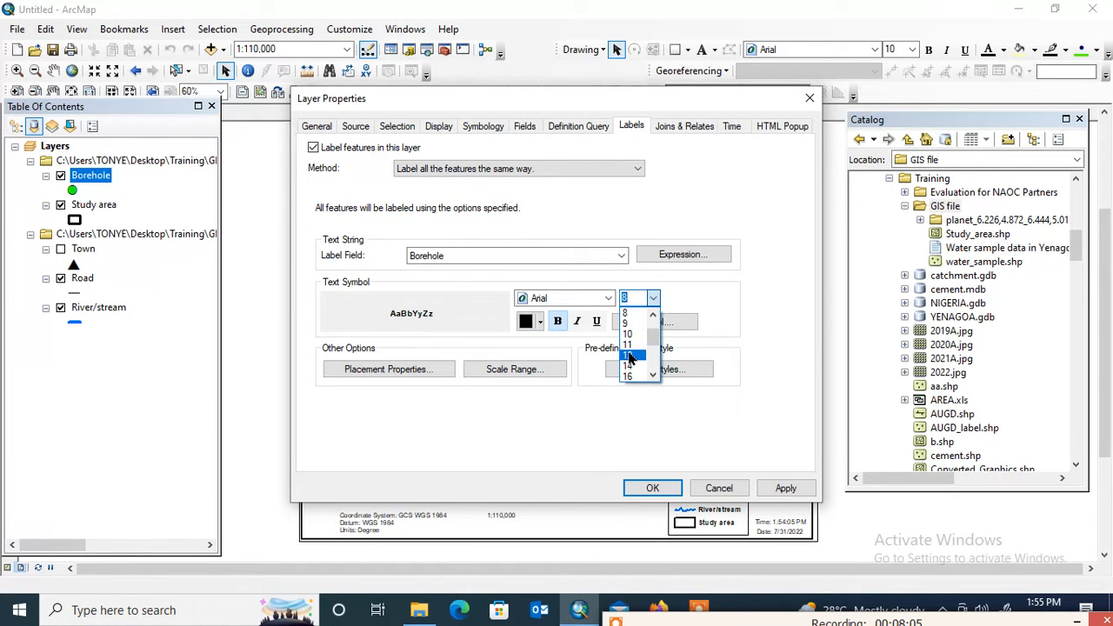
click(631, 358)
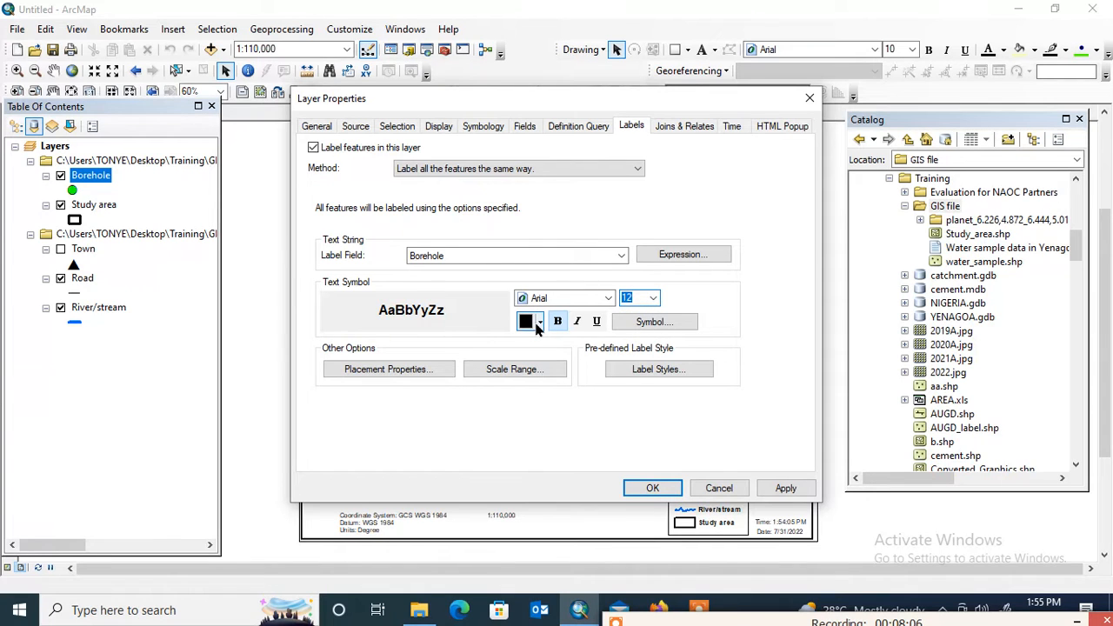
click(539, 322)
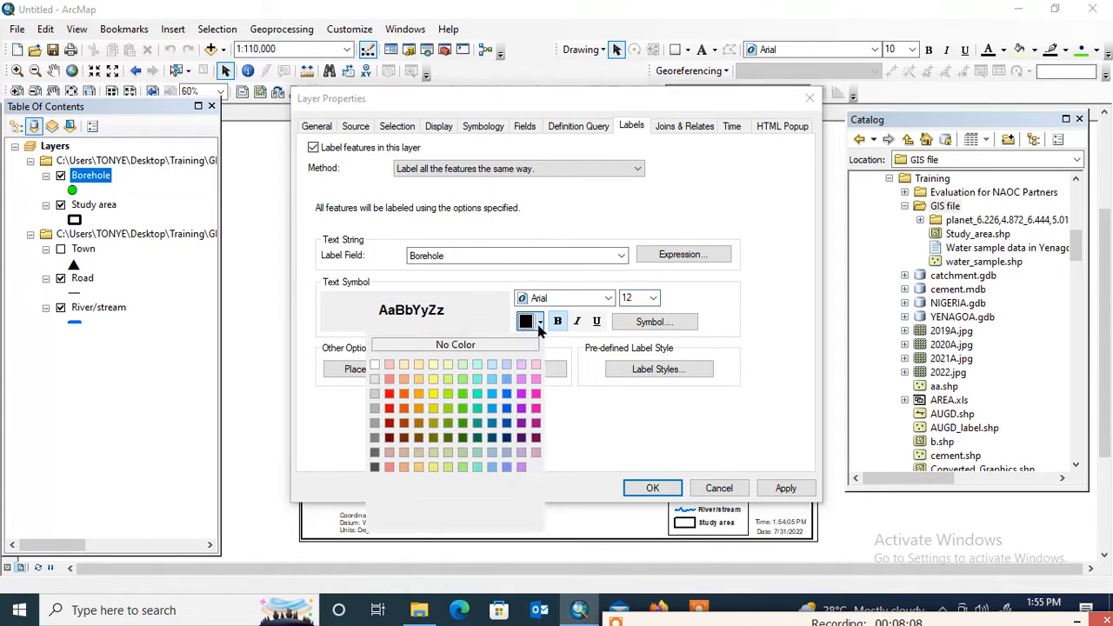
click(390, 394)
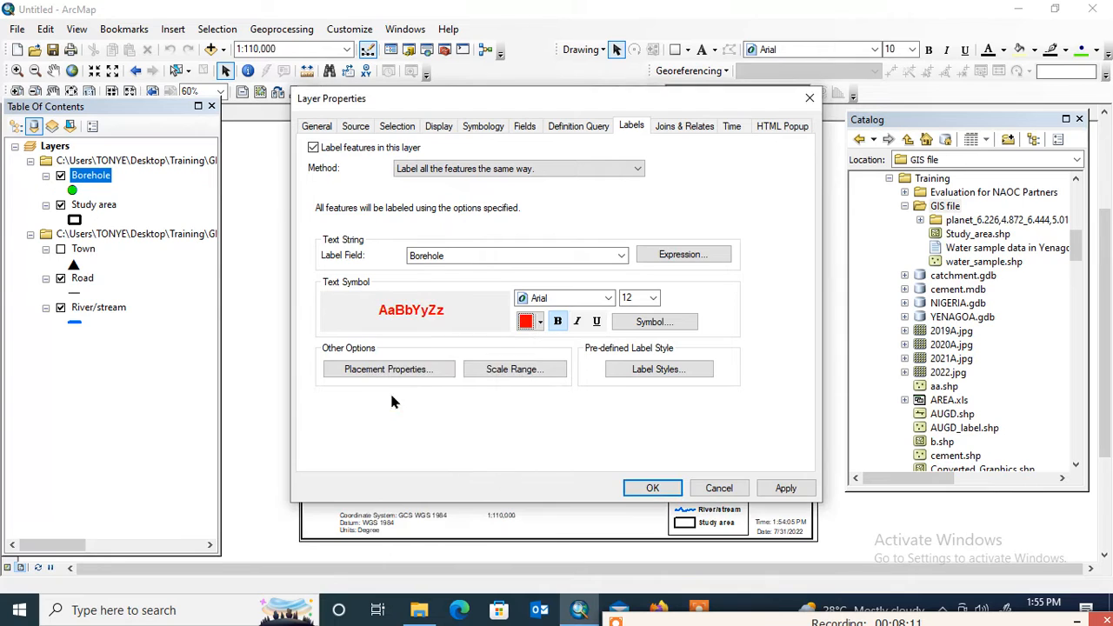
click(786, 488)
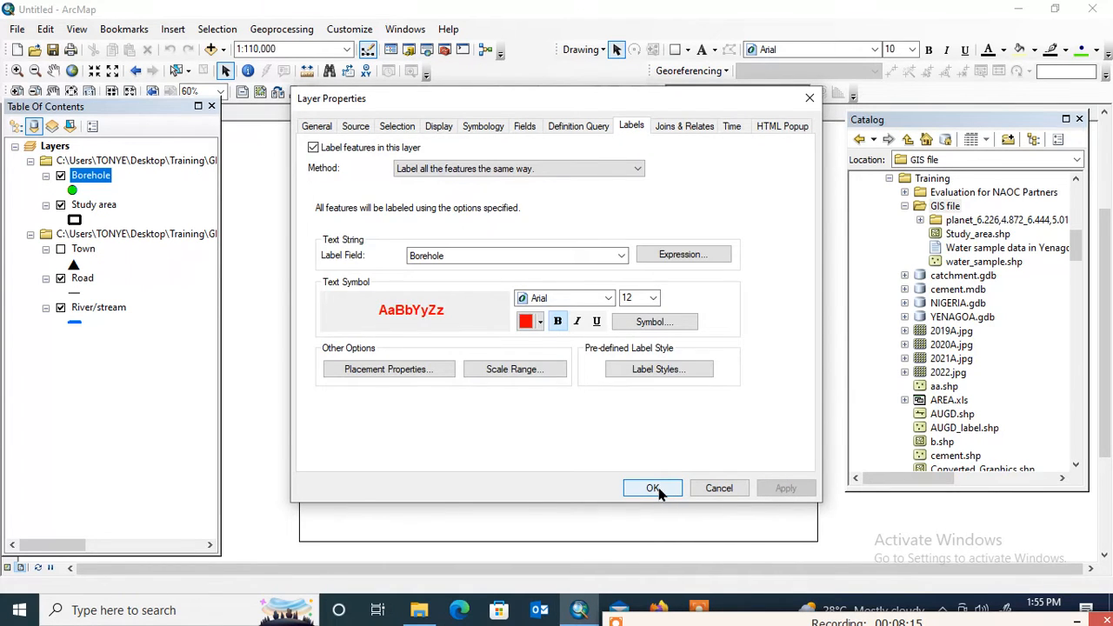
click(658, 492)
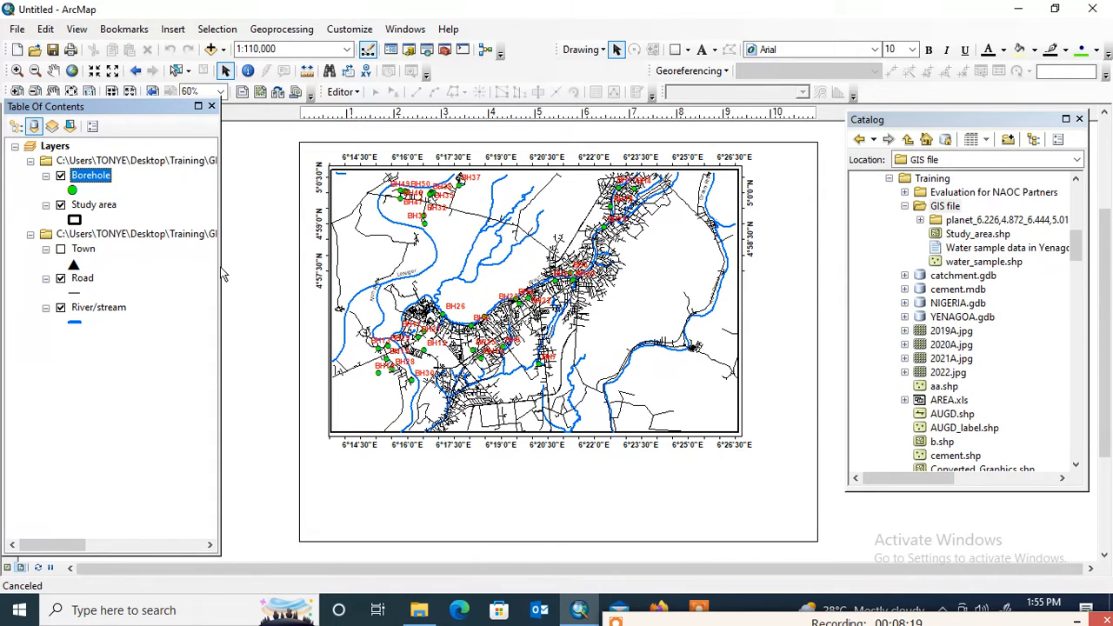
- Show the Town layer again, and switch the Road layer off and back on to inspect the borehole labels
click(61, 249)
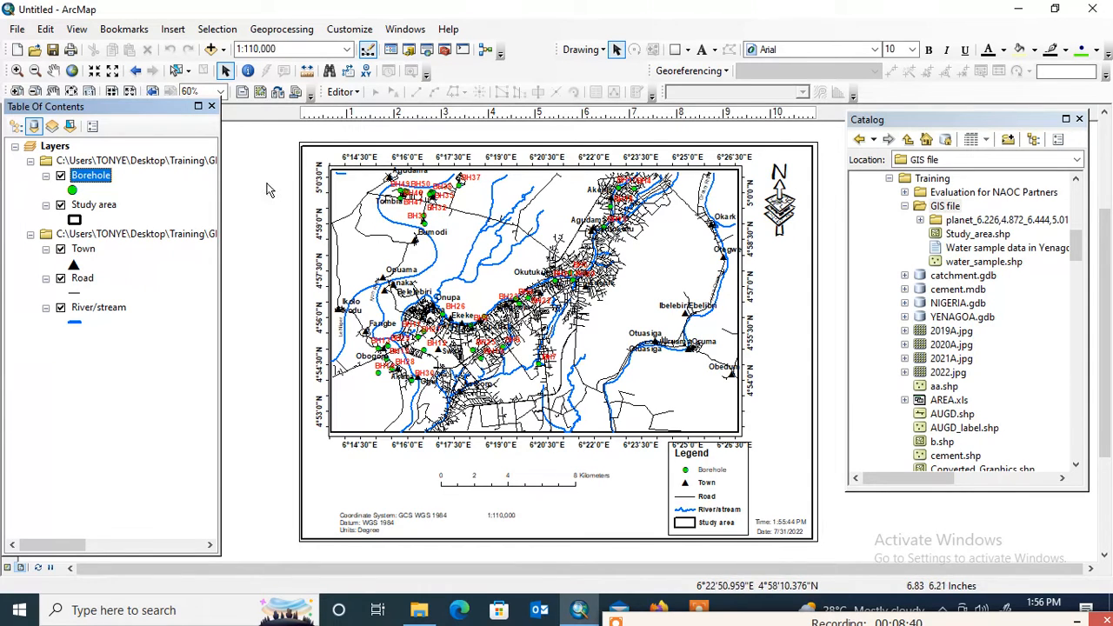
click(61, 278)
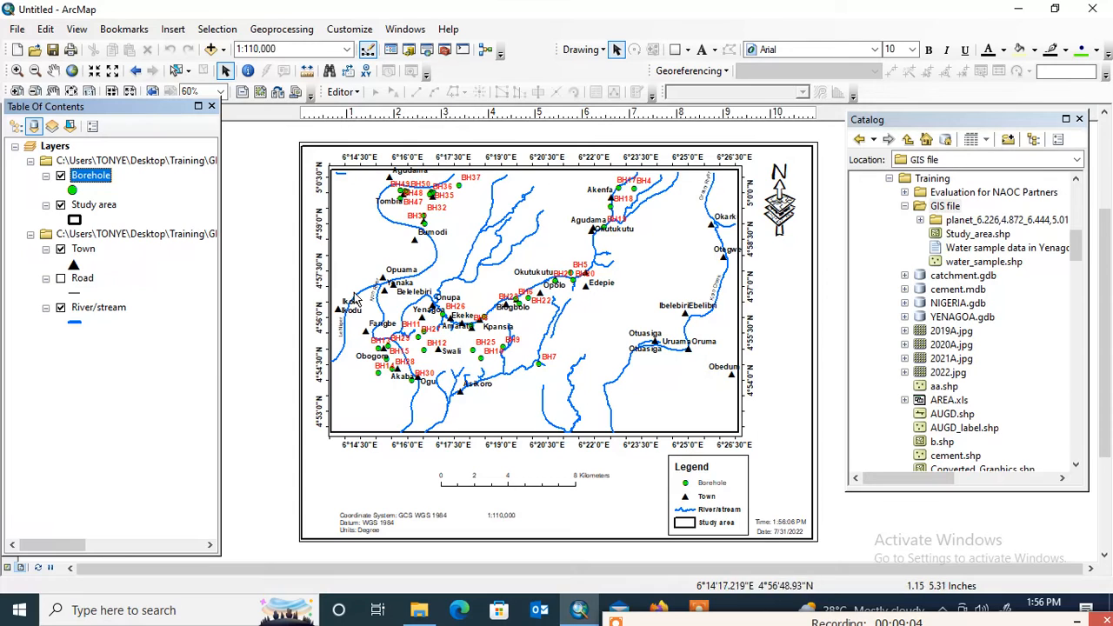
click(60, 279)
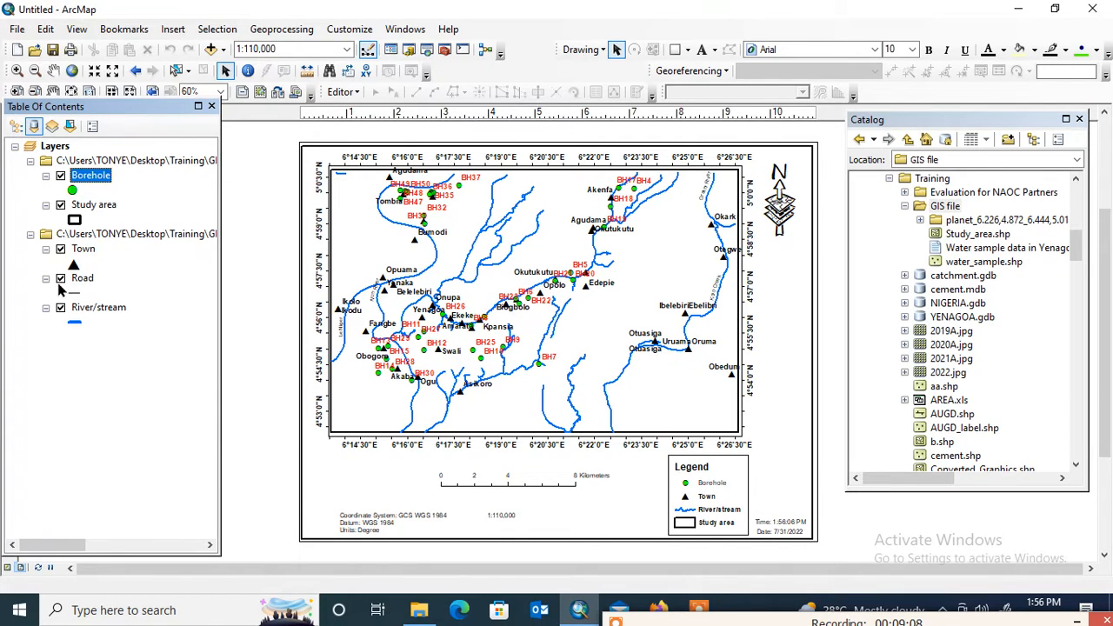
- Turn off the Borehole layer's labels
right_click(107, 179)
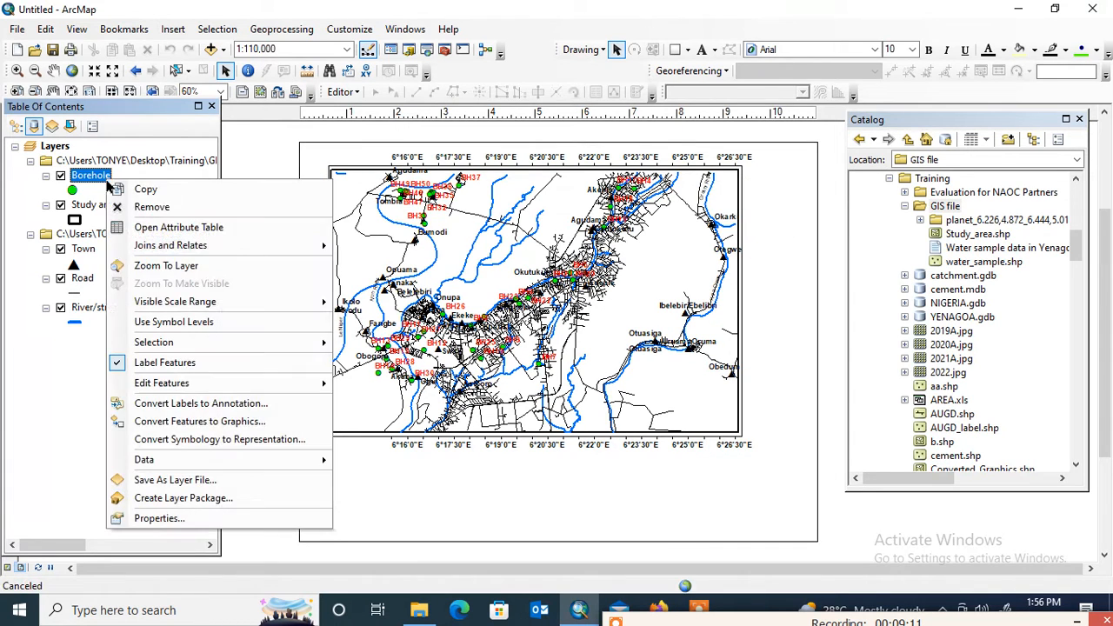
click(170, 363)
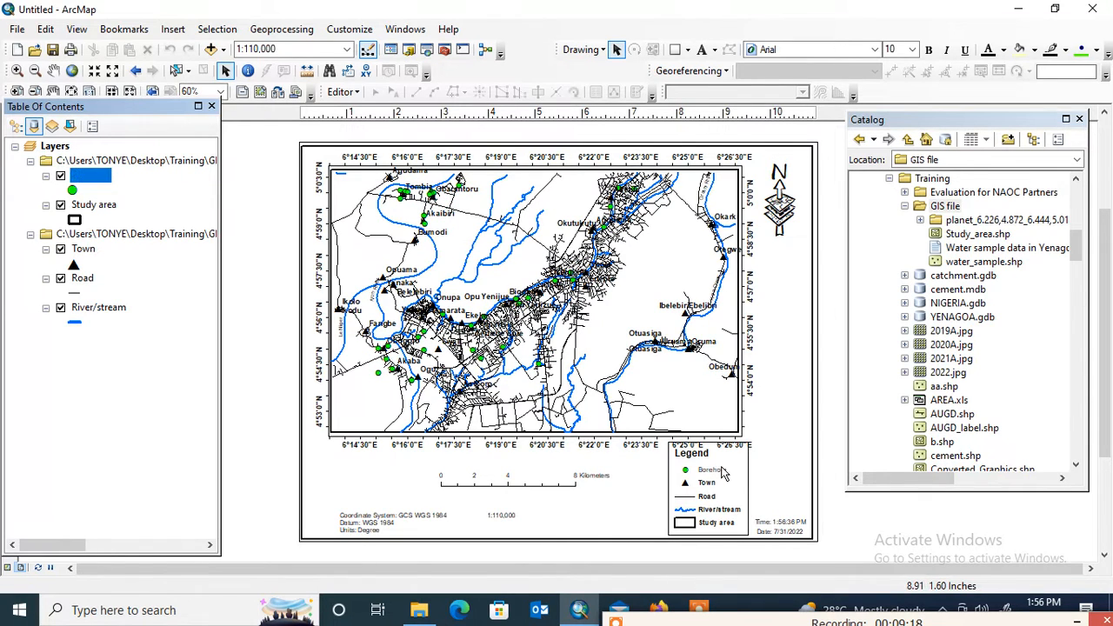
- Shrink the map legend slightly from its upper corner so it clears the coordinate labels below the map
click(722, 470)
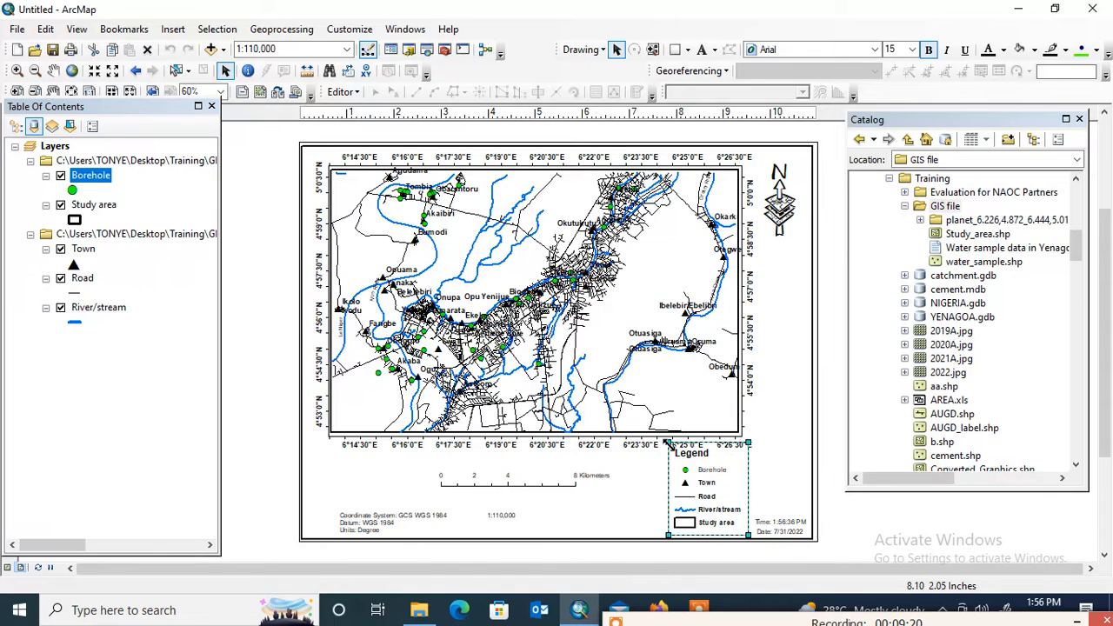
drag(669, 444, 671, 458)
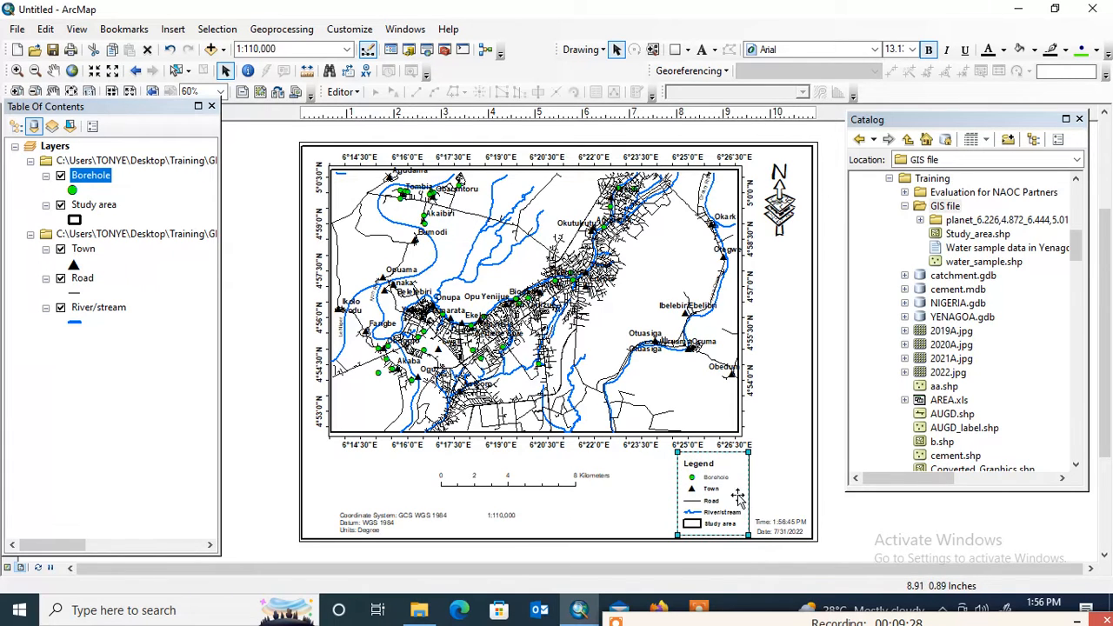
click(871, 522)
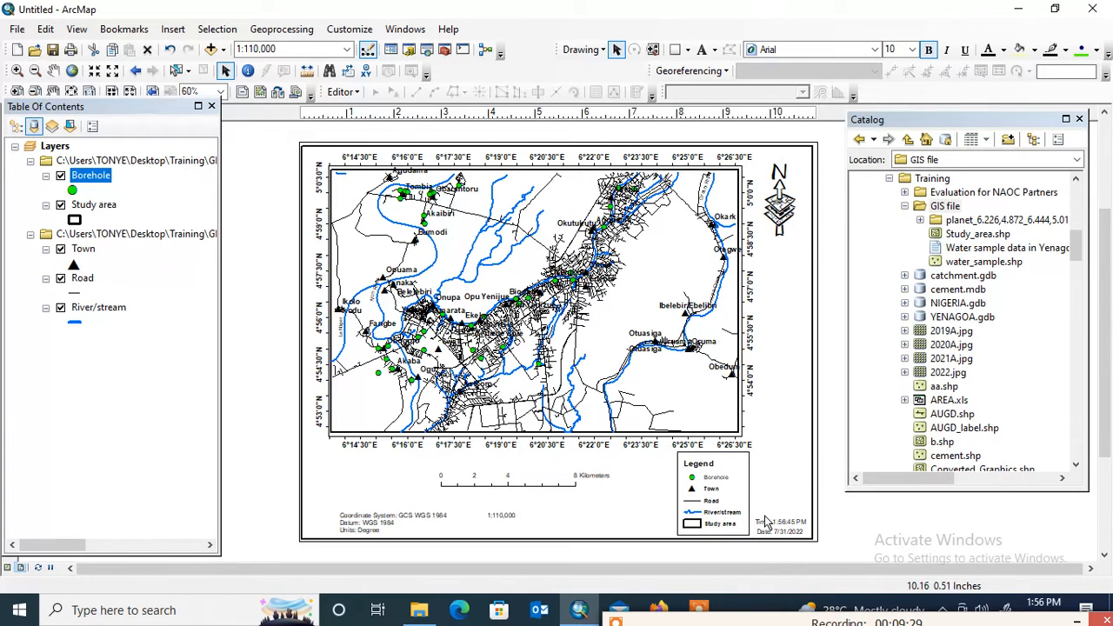
click(715, 491)
- Move the layout's outer border frame sideways so that it no longer encloses the legend
click(740, 427)
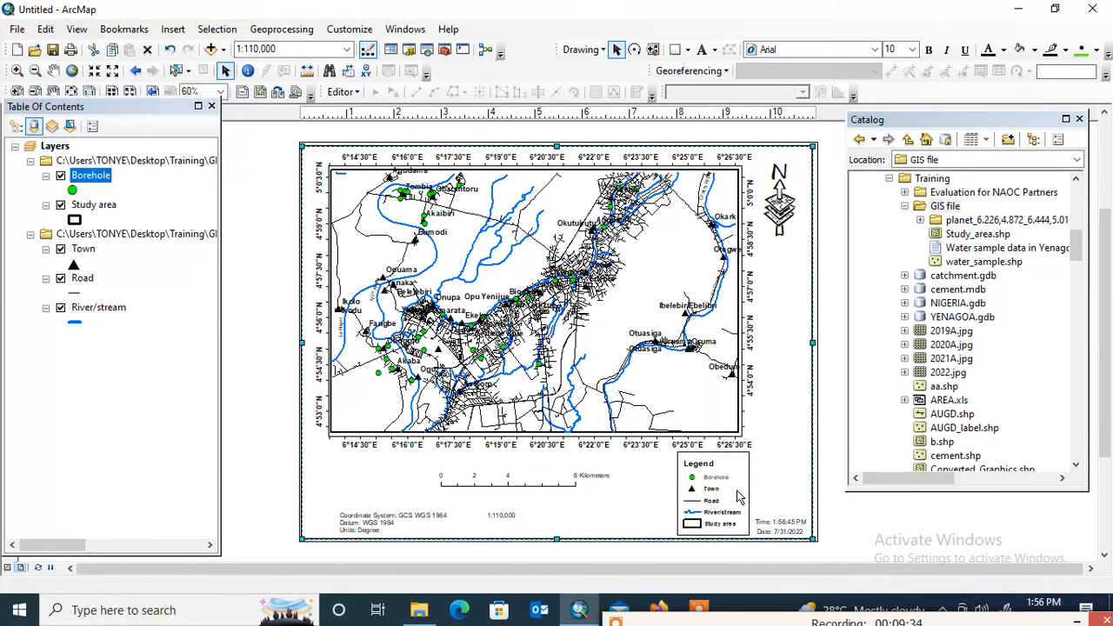
key(Delete)
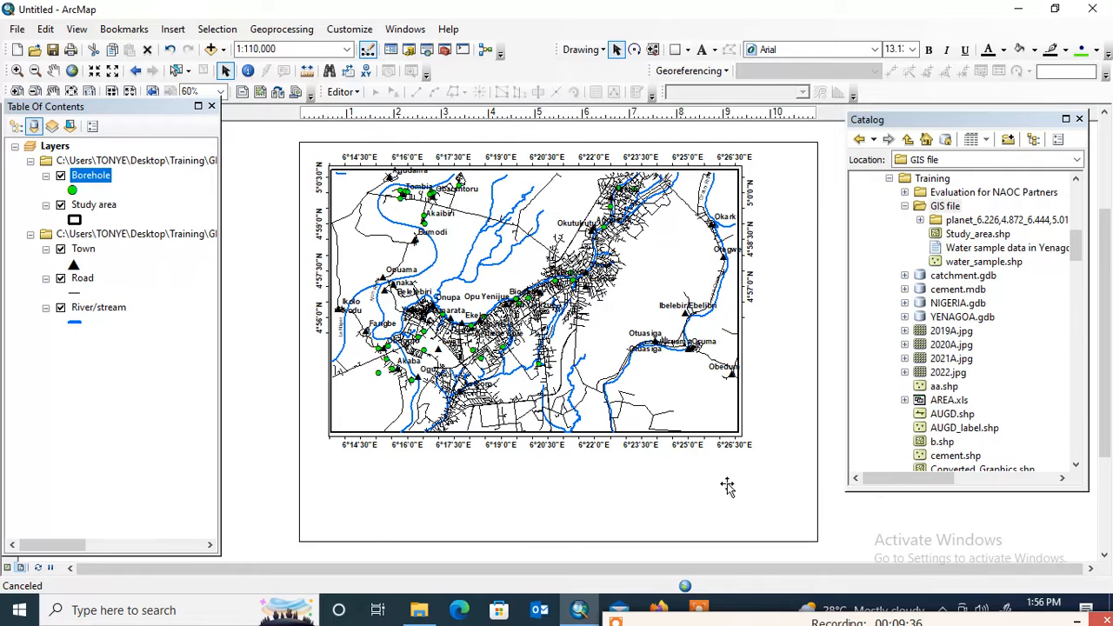
key(ctrl+z)
- Make all labels of the Borehole item bold in the legend properties and apply the change
double_click(725, 487)
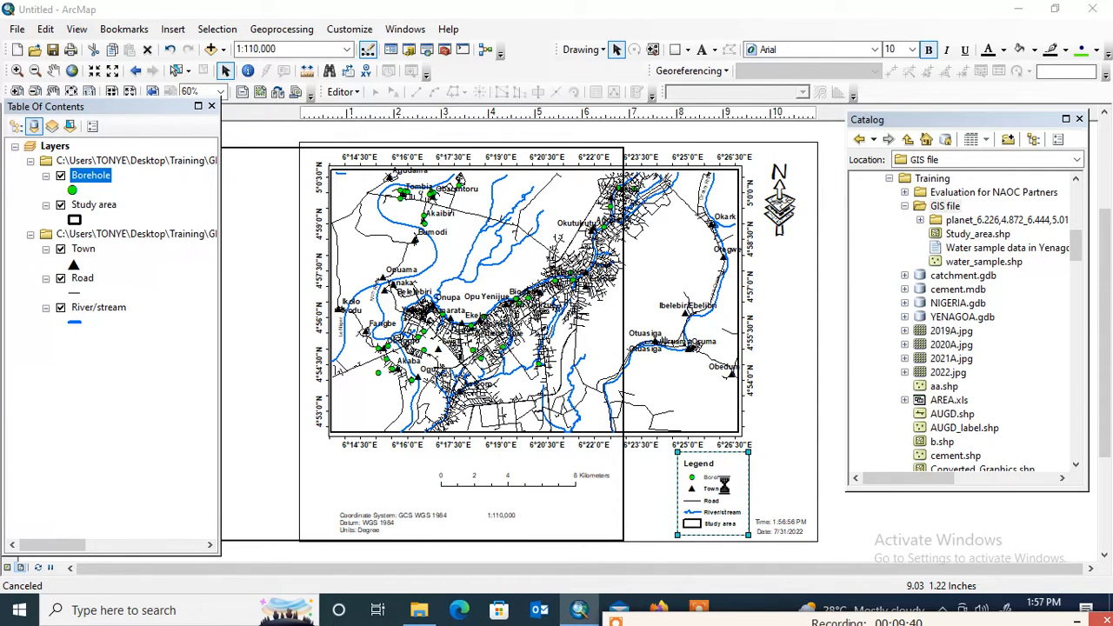
mouse_move(704, 593)
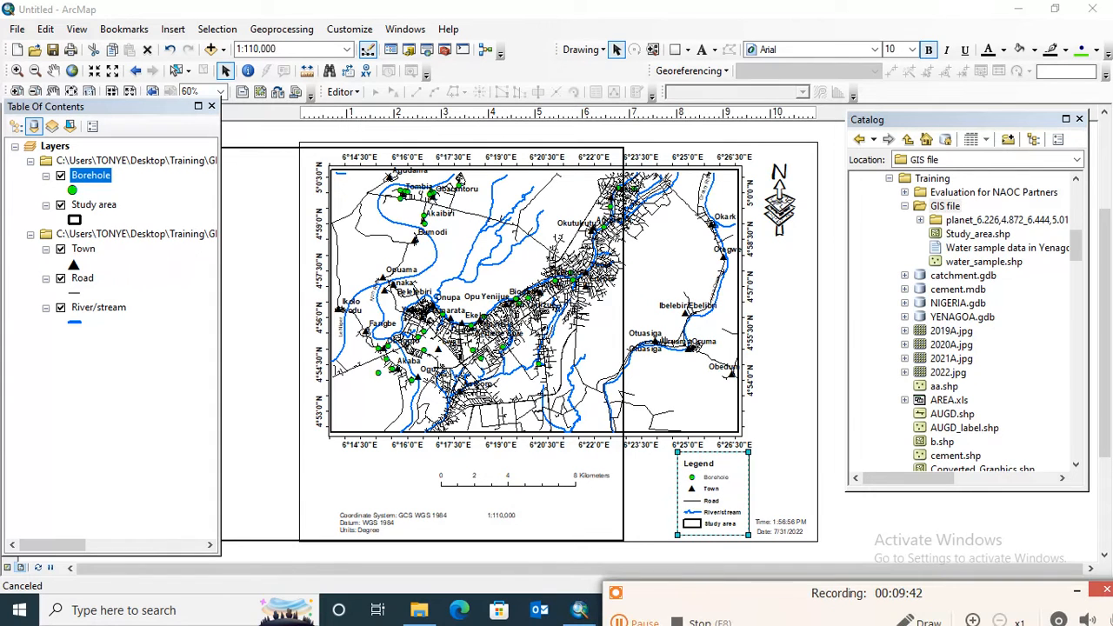
click(620, 622)
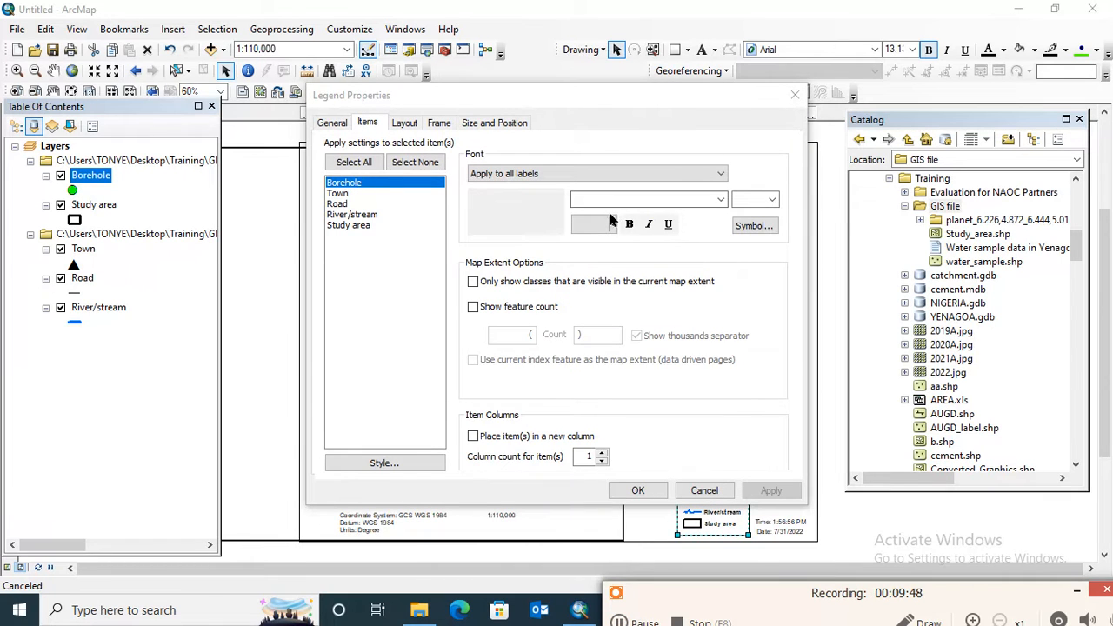
click(631, 225)
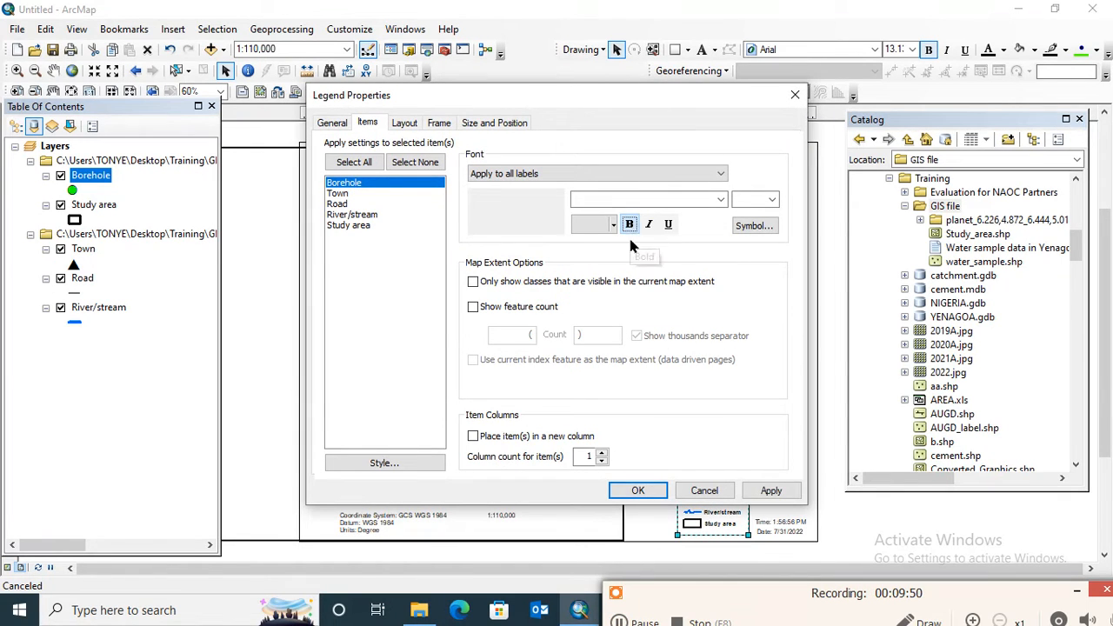
click(770, 491)
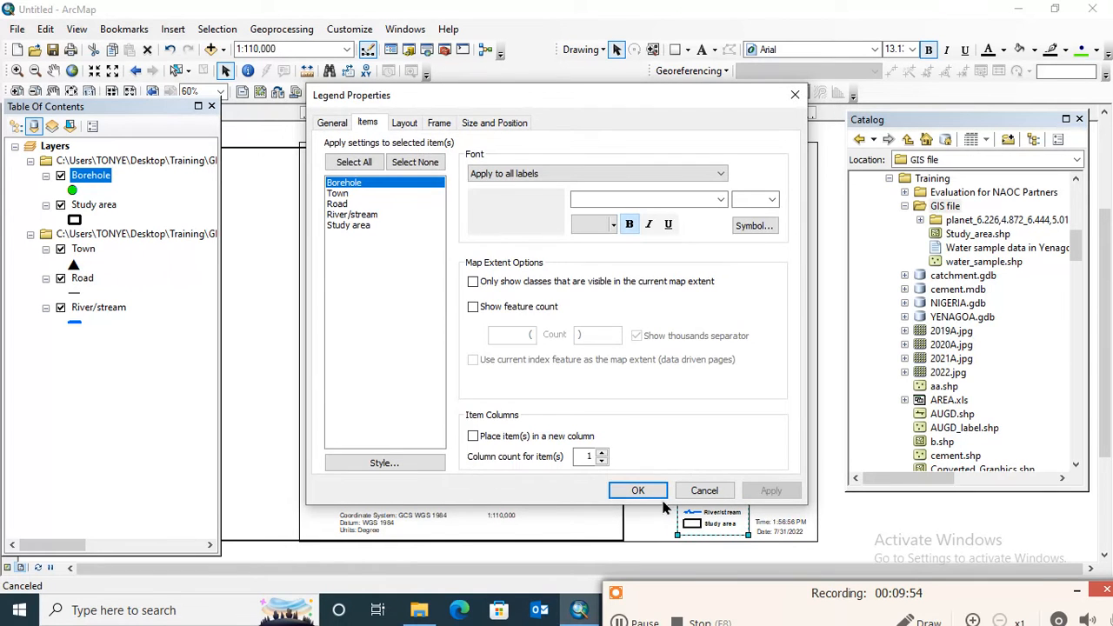
click(653, 495)
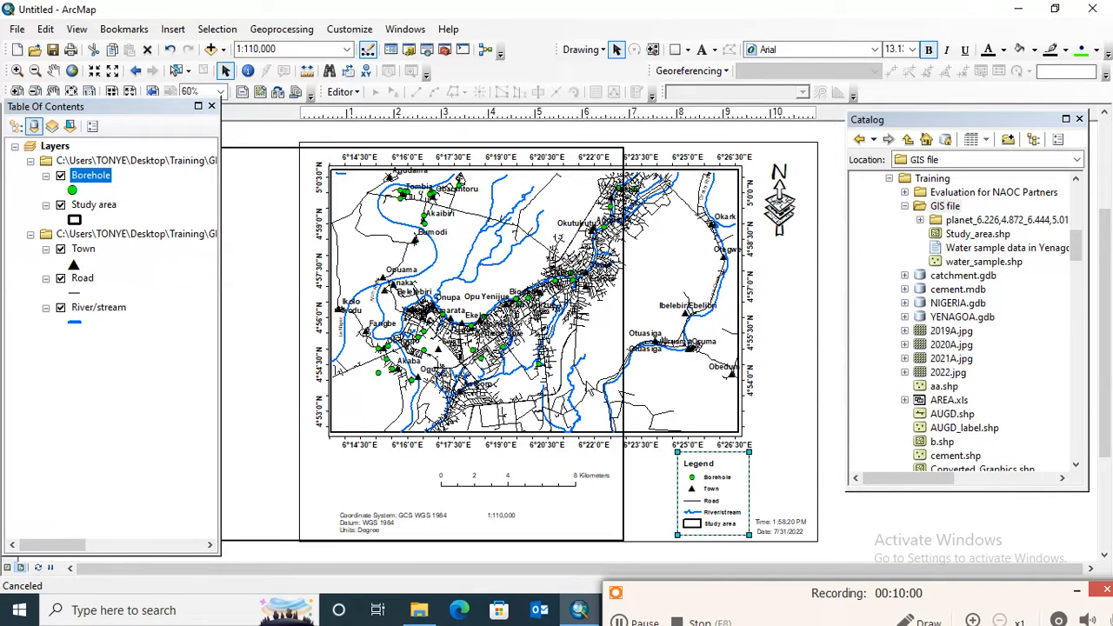
- Move the layout's outer border frame back so it encloses the whole page, and clear the selection
click(691, 275)
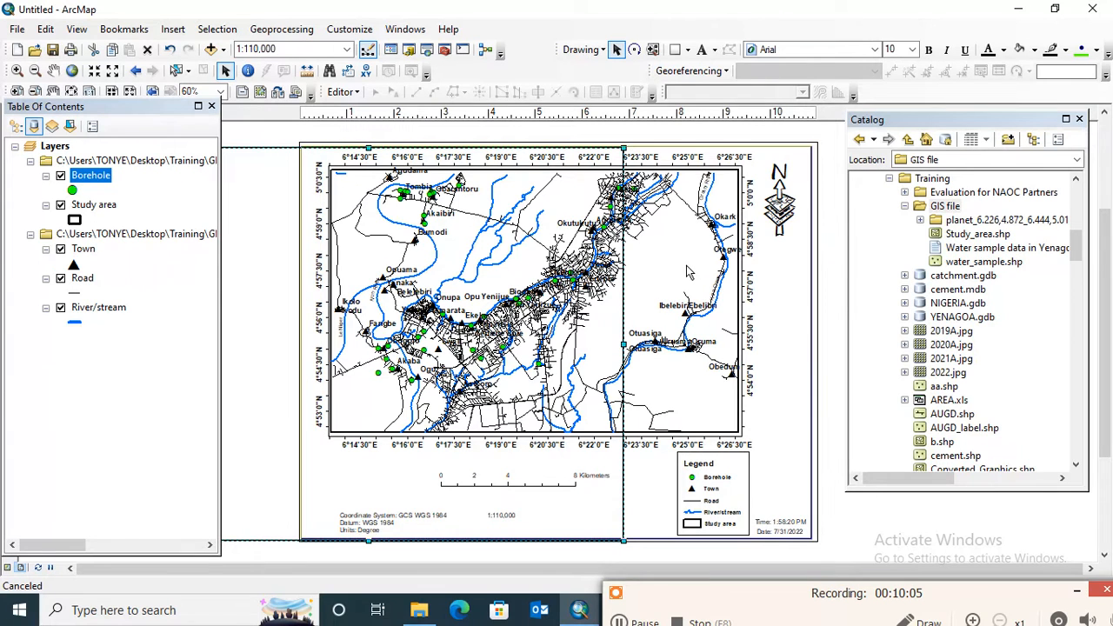
click(842, 271)
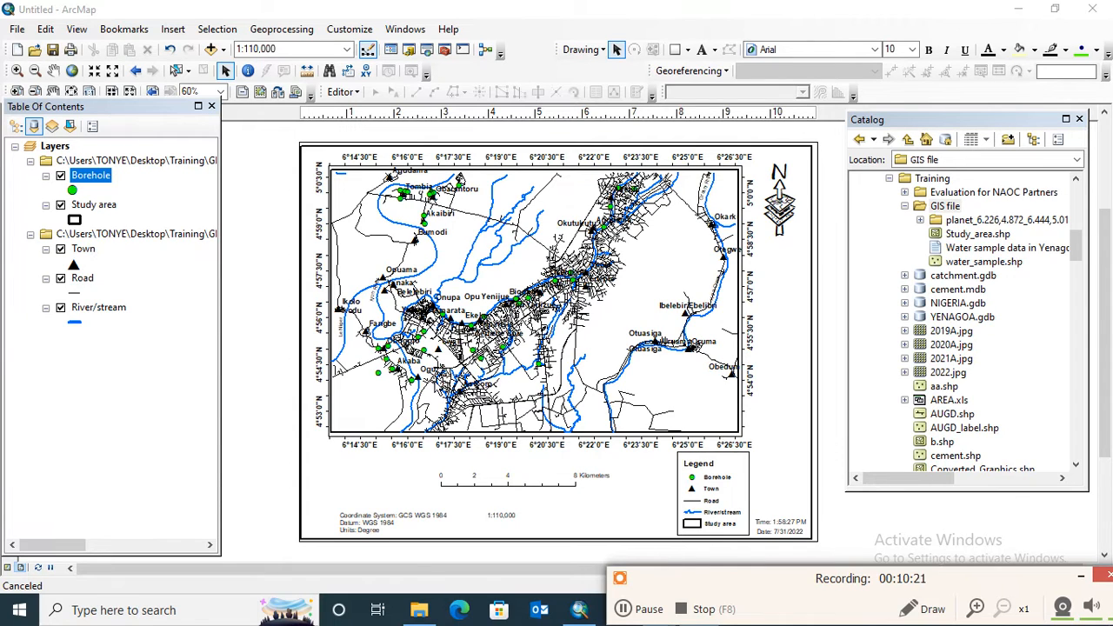
- Recolour the Borehole layer's point symbol yellow
click(76, 195)
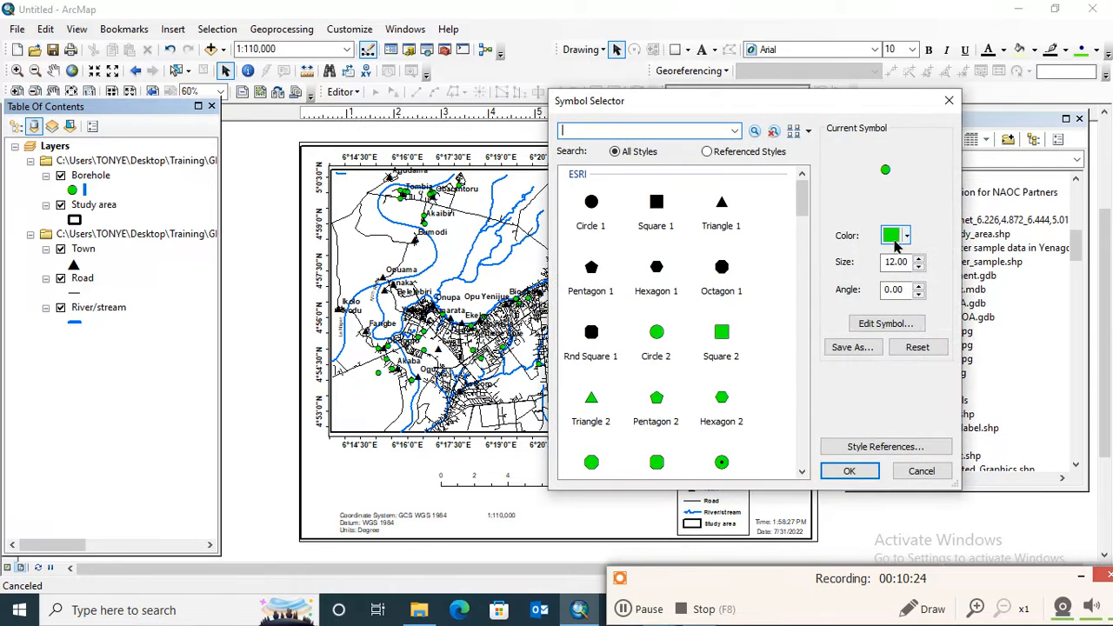
click(907, 236)
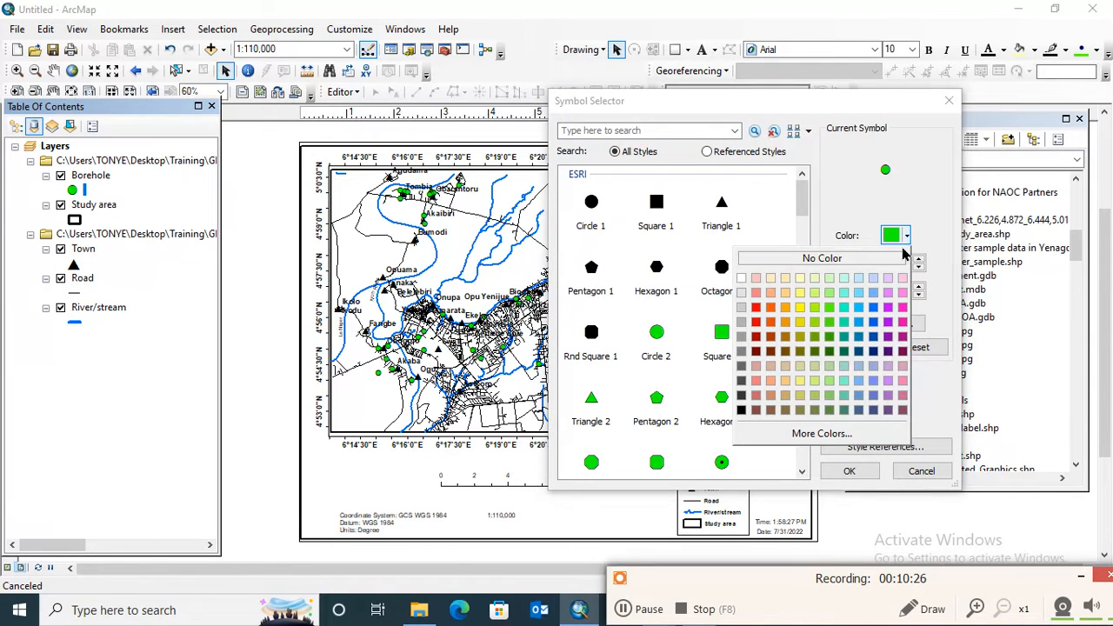
click(804, 308)
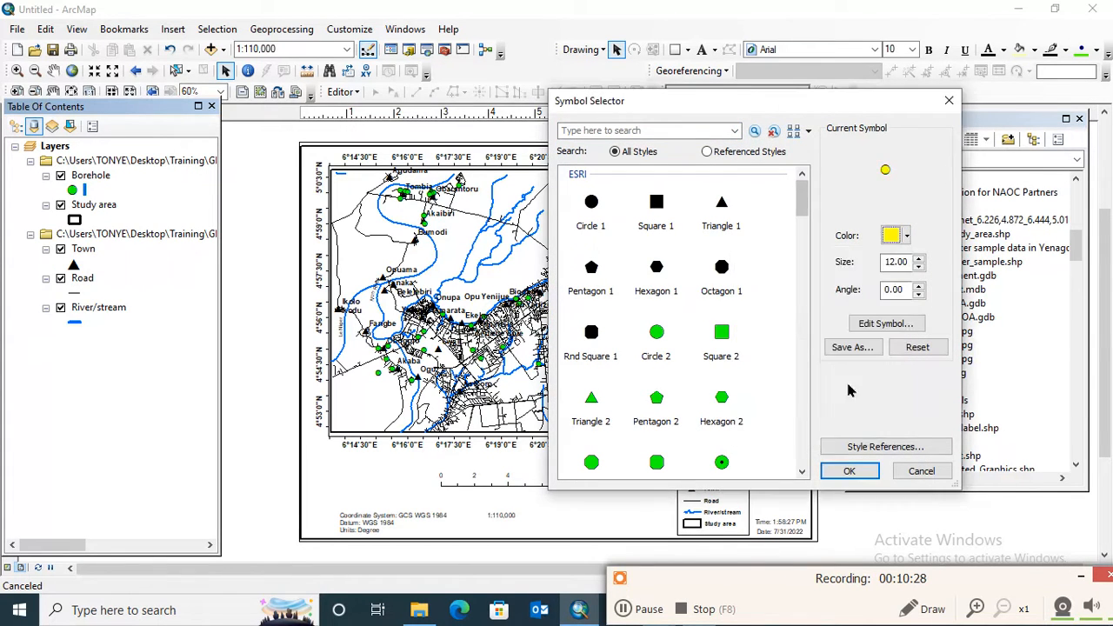
click(850, 470)
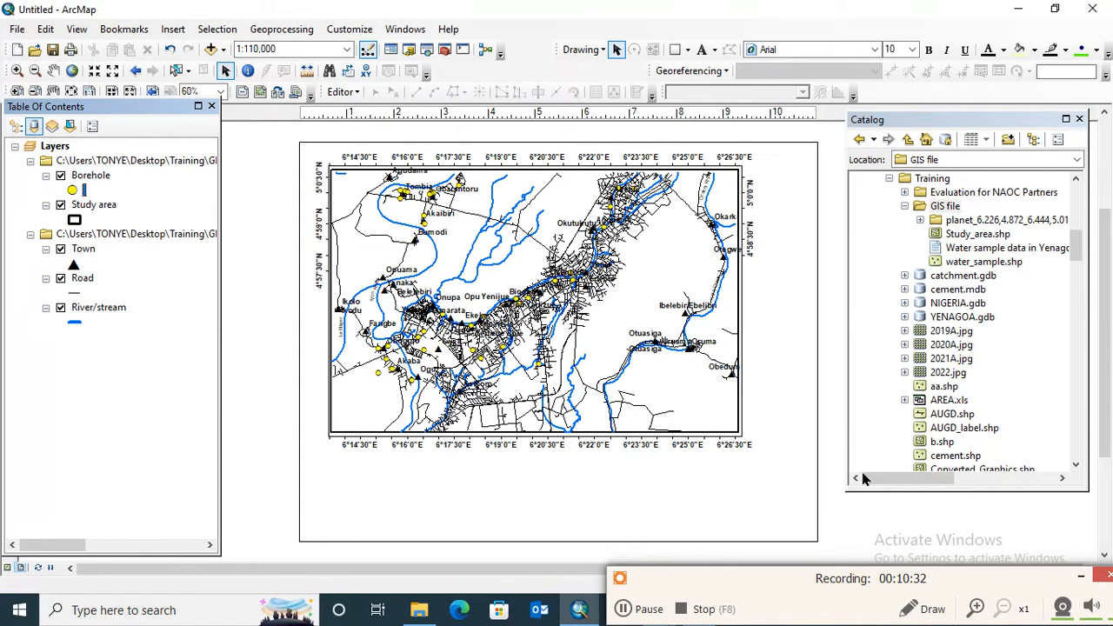
- Recolour the Borehole layer's point symbol red
click(73, 190)
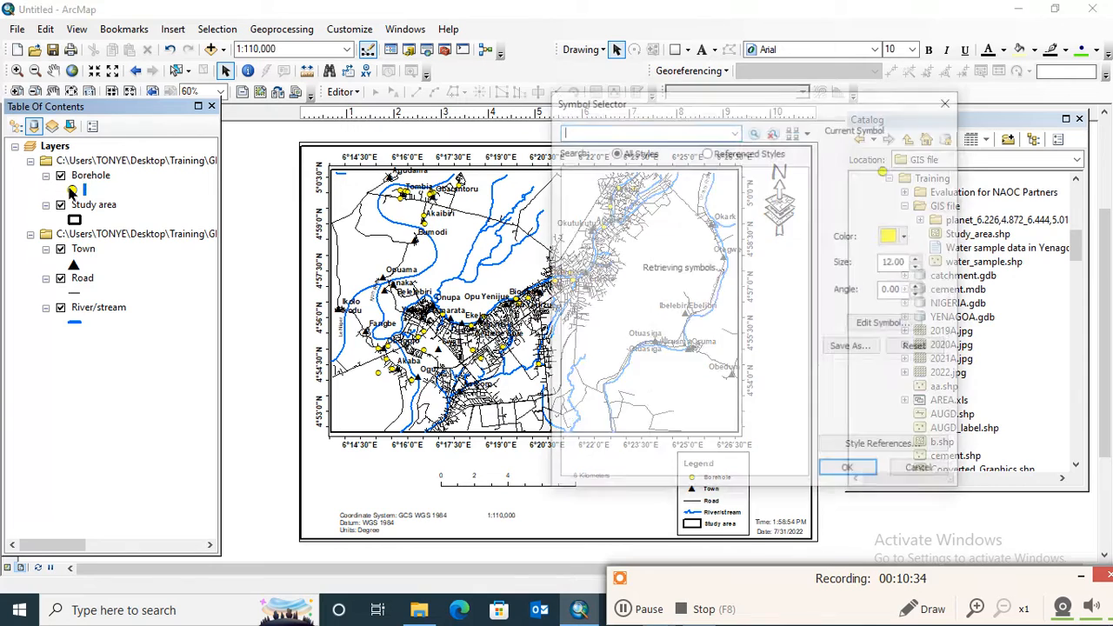
click(907, 236)
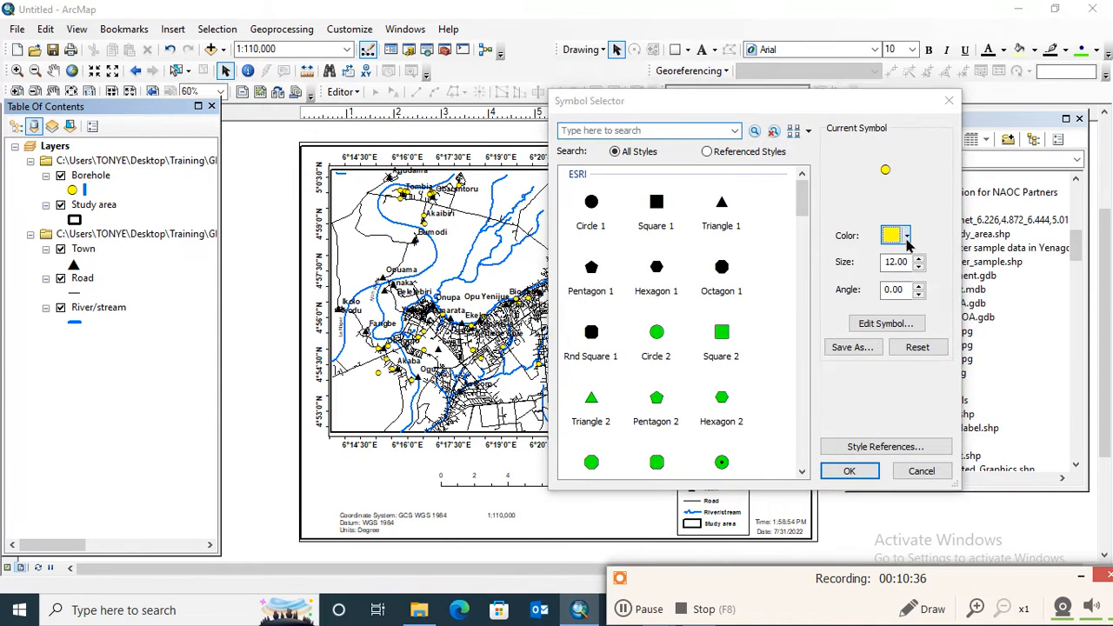
click(756, 308)
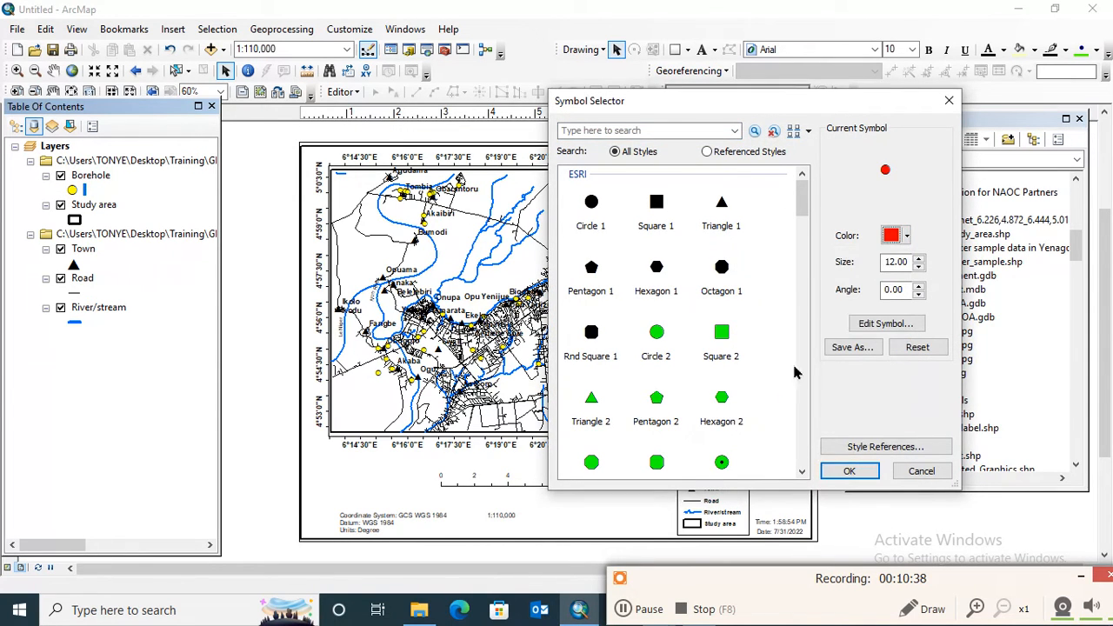
click(848, 470)
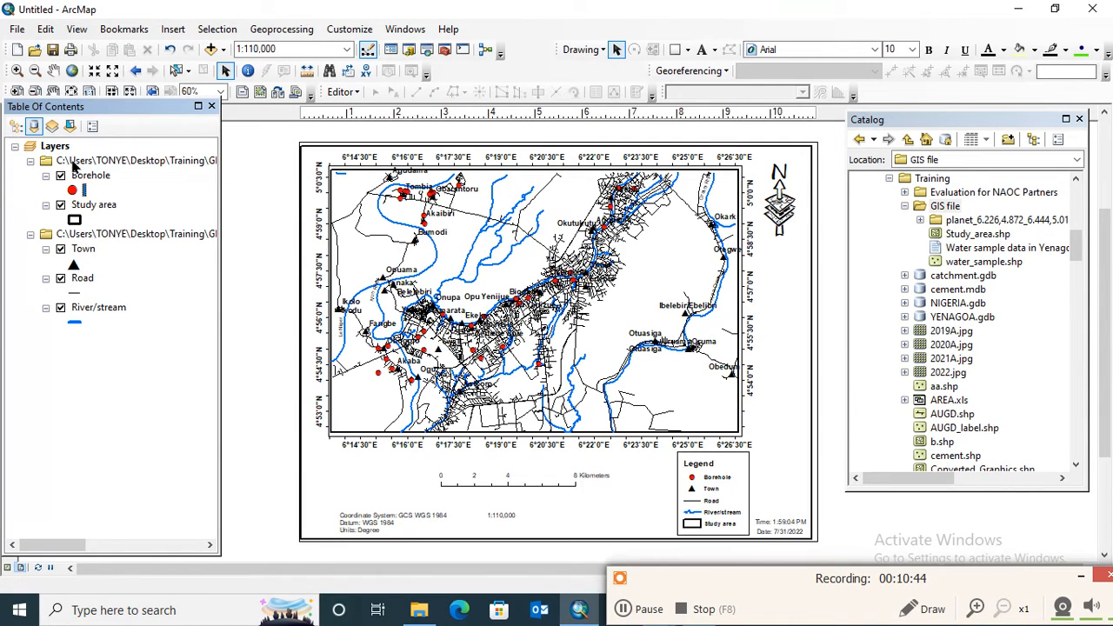
- Replace the Borehole layer's point symbol with the green Circle 2 symbol at size 18
click(72, 190)
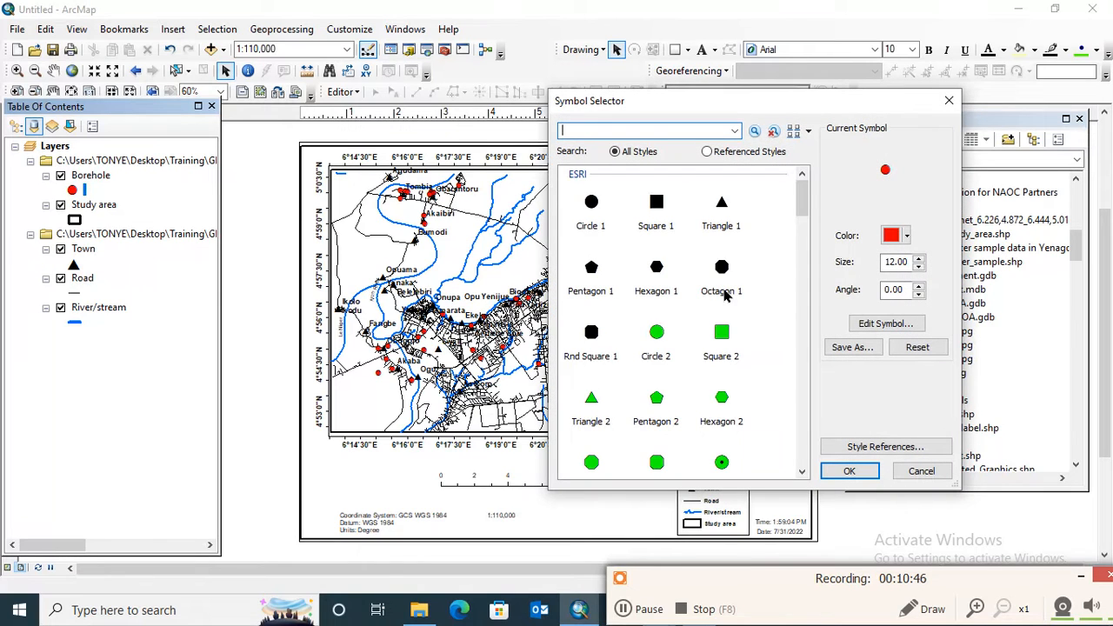
click(658, 332)
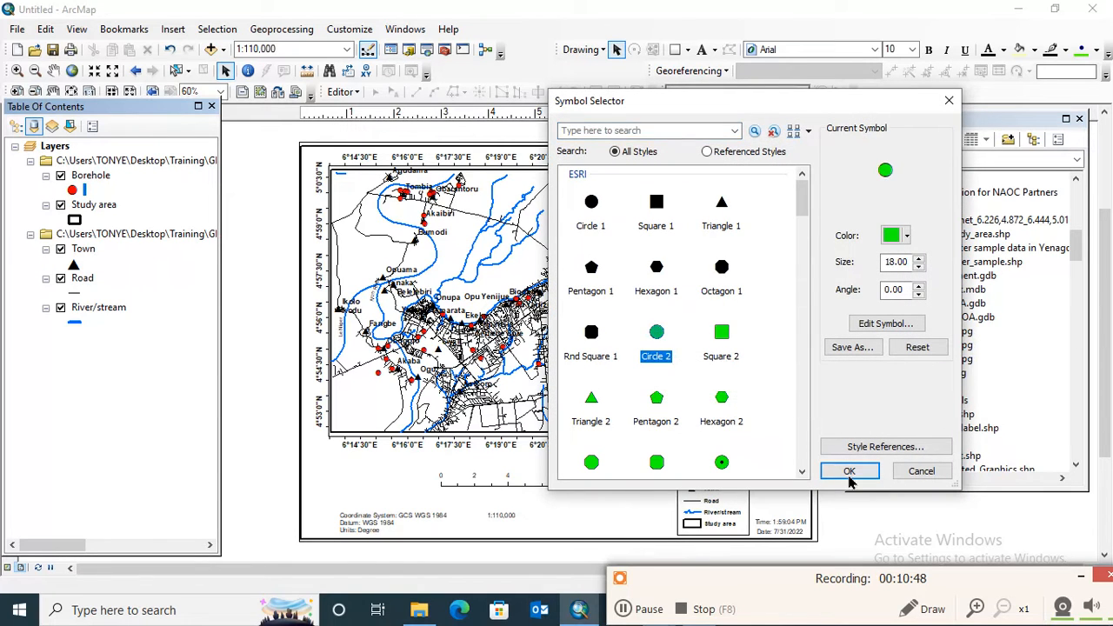
click(849, 471)
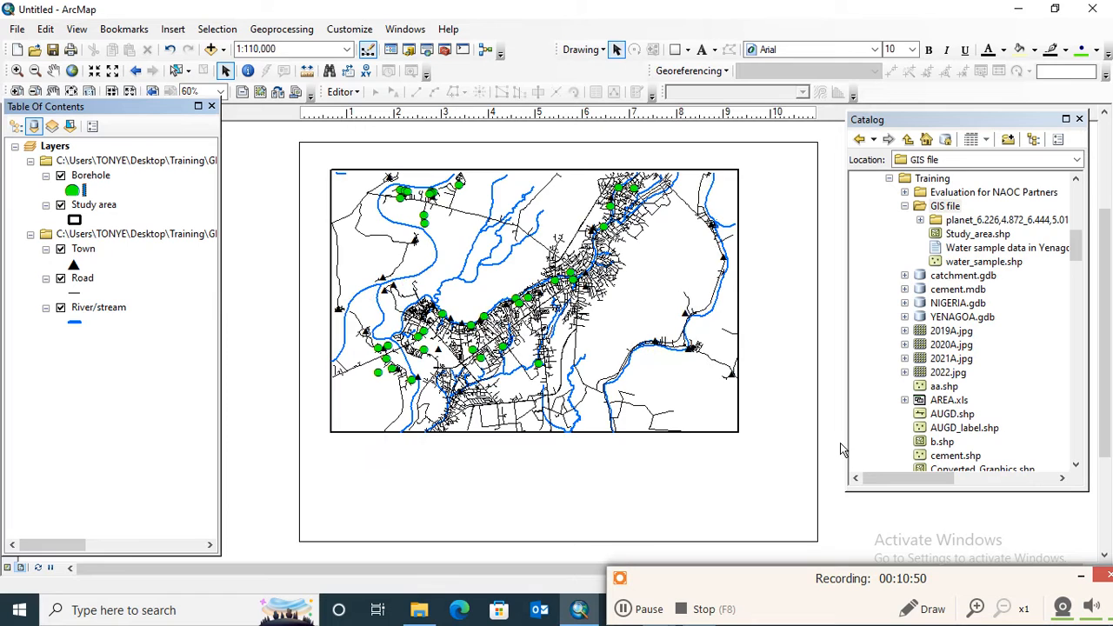
- Open the map export settings for the finished layout
click(12, 32)
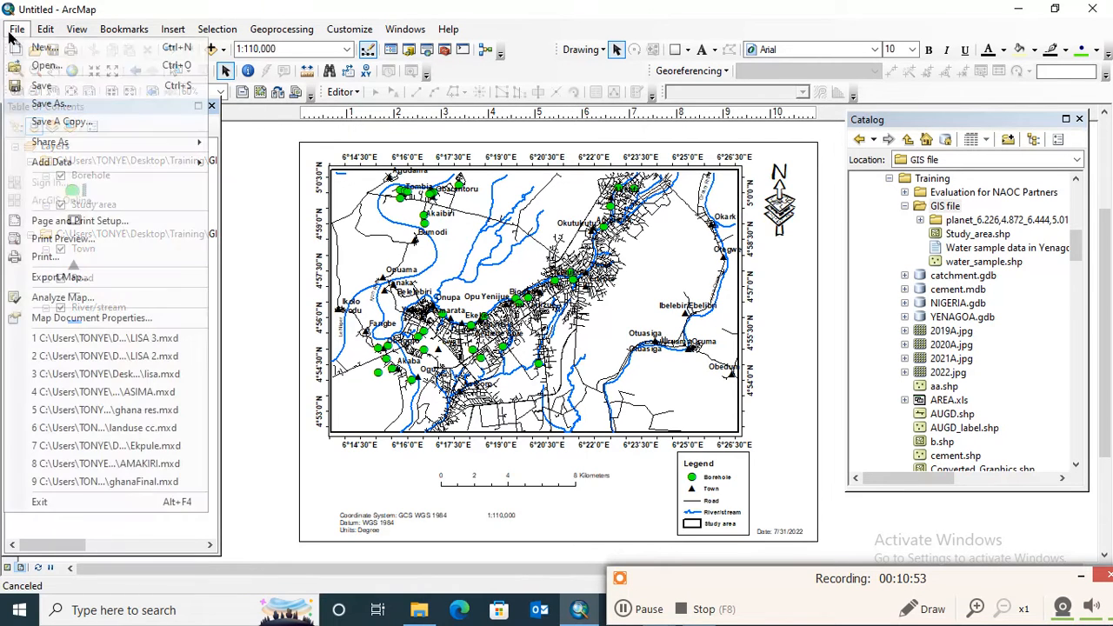
click(112, 278)
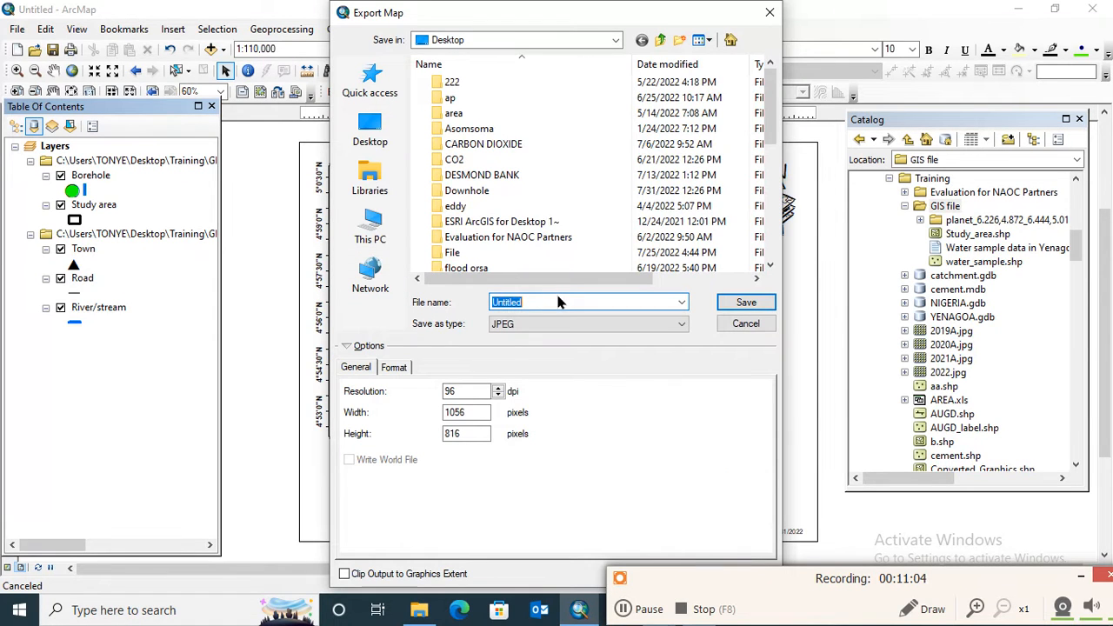
text(L)
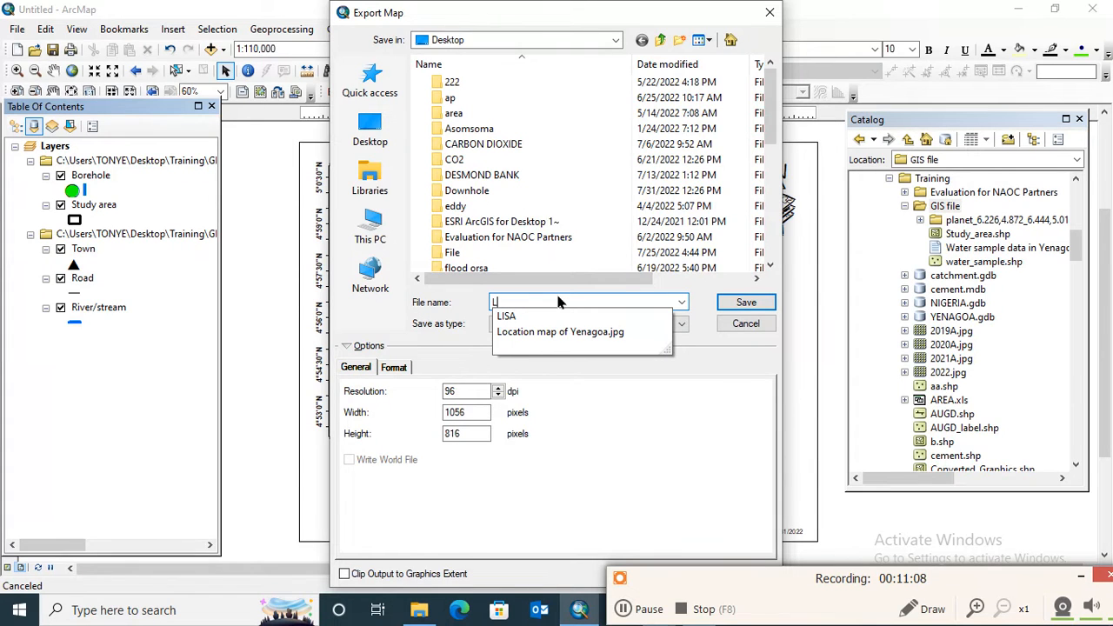
key(Down)
key(Down)
key(BackSpace)
key(BackSpace)
key(BackSpace)
key(BackSpace)
key(BackSpace)
key(BackSpace)
key(BackSpace)
key(BackSpace)
key(BackSpace)
key(BackSpace)
key(BackSpace)
key(BackSpace)
key(BackSpace)
key(BackSpace)
key(BackSpace)
key(BackSpace)
key(BackSpace)
key(BackSpace)
key(BackSpace)
key(BackSpace)
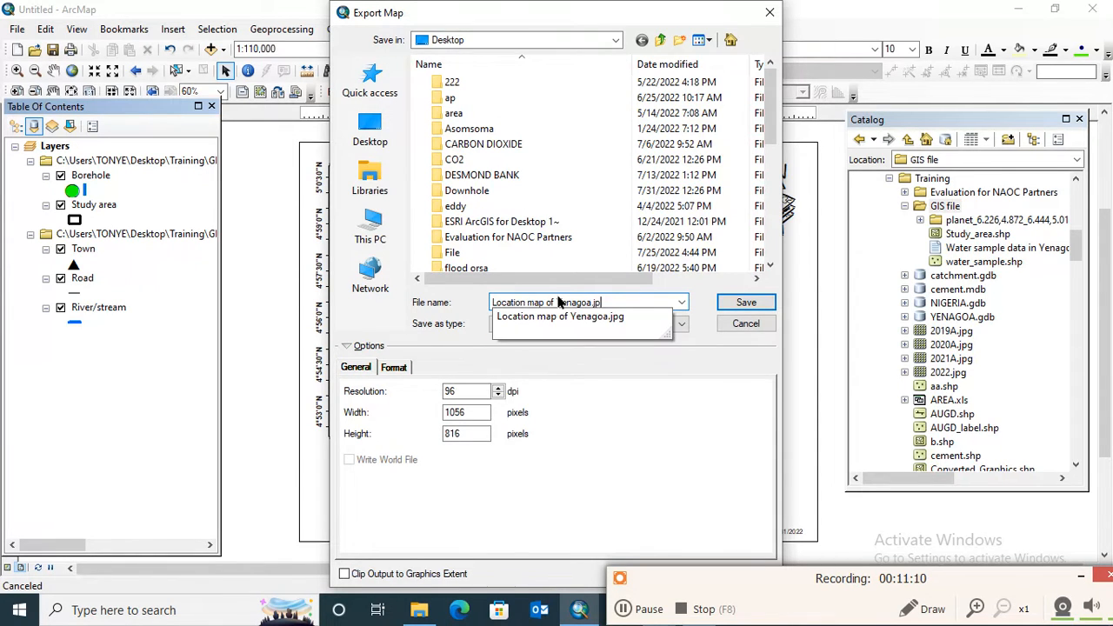
- Export the layout to the Desktop as a JPEG named "Borehole sample map"
text(B)
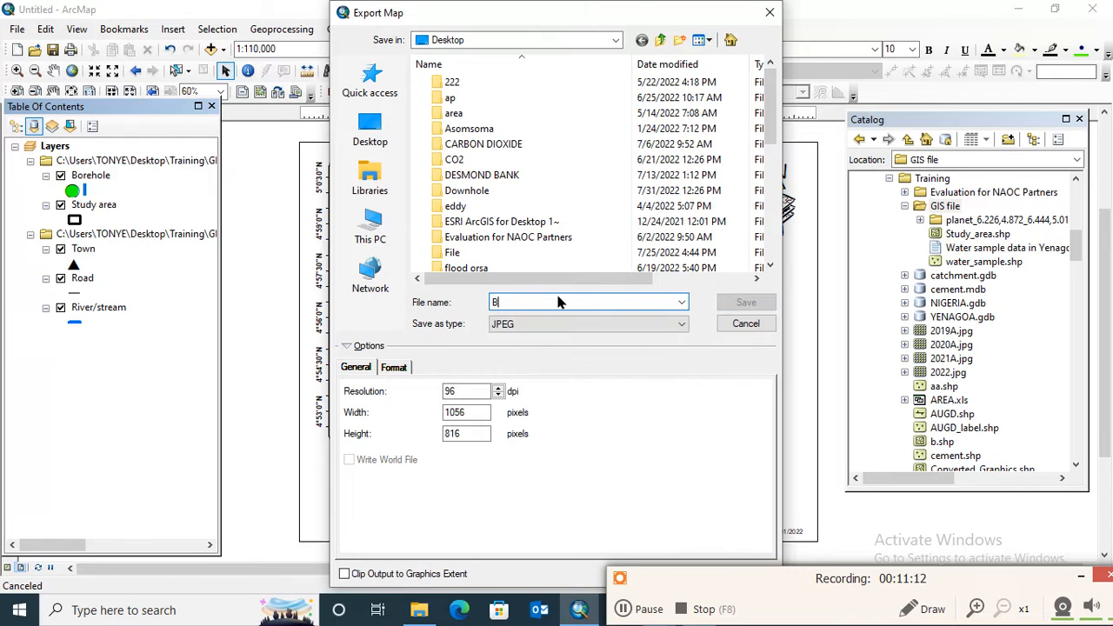
text(oreh)
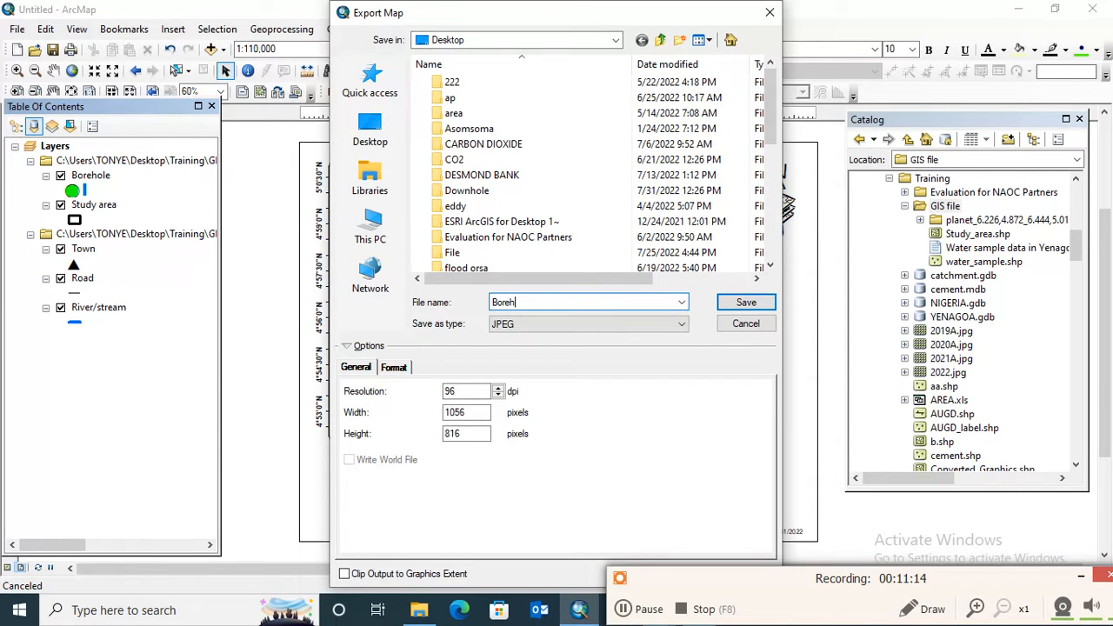
text(ole sample map)
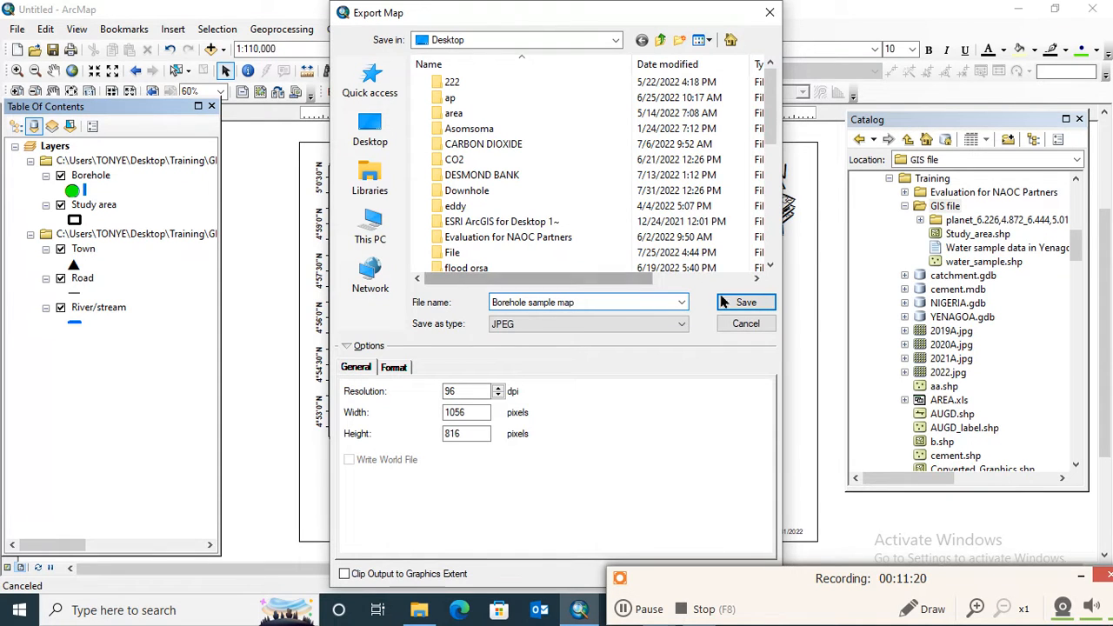
click(741, 302)
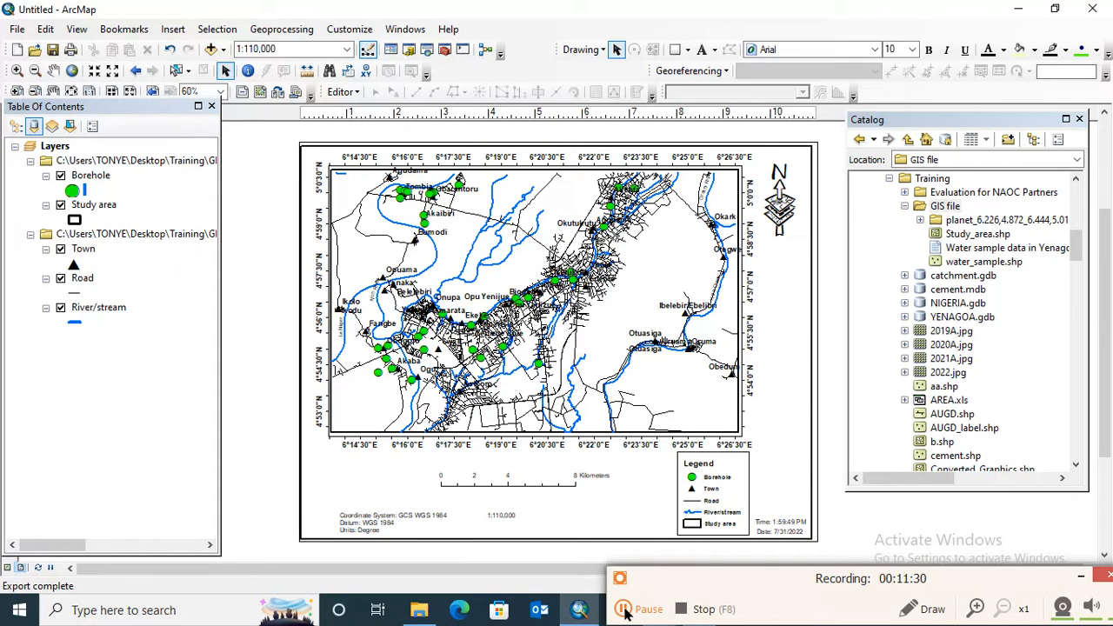
- Go to the Windows desktop and open the exported Borehole sample map image in Paint
click(624, 612)
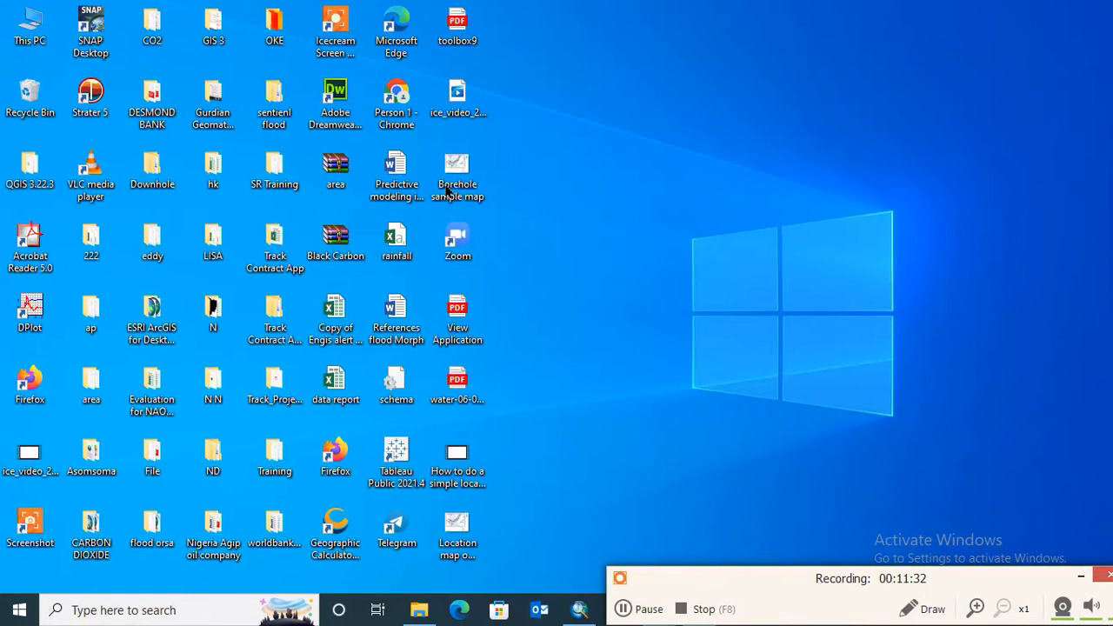
double_click(452, 174)
right_click(452, 174)
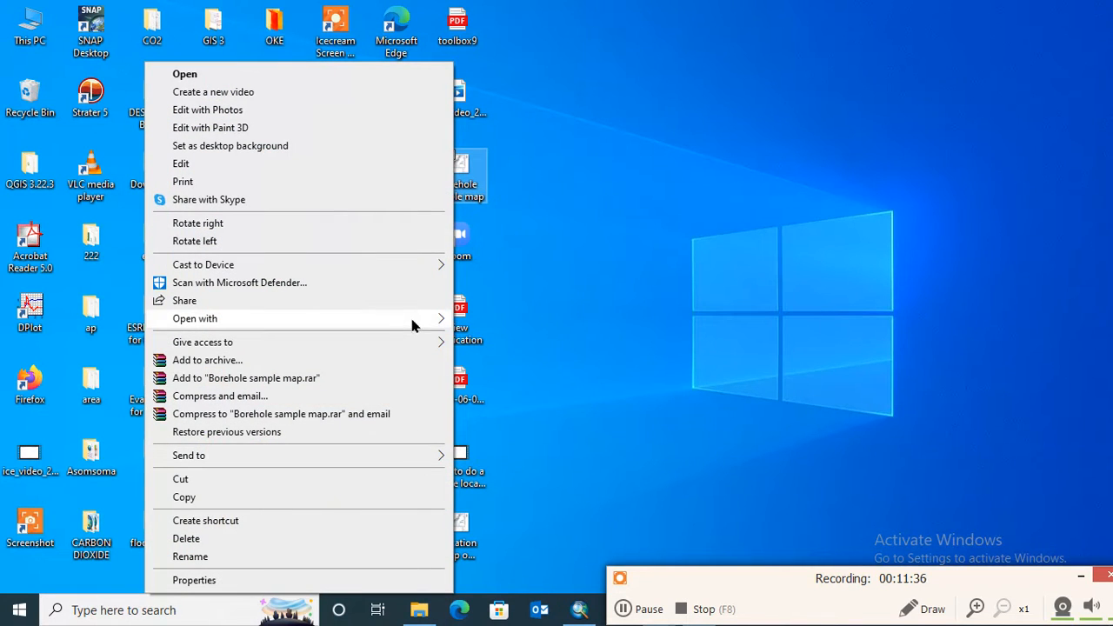
mouse_move(413, 322)
click(489, 338)
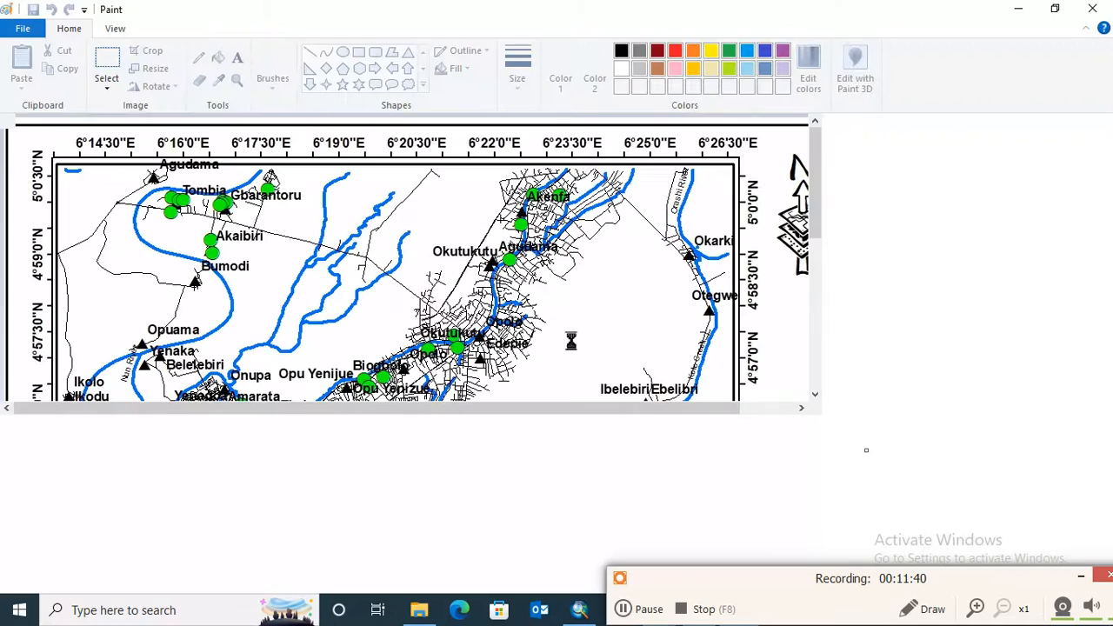
- Examine the exported map from its coordinate grid and north arrow down to the scale bar and legend, and close Paint
scroll(884, 365, down, 3)
scroll(884, 365, up, 3)
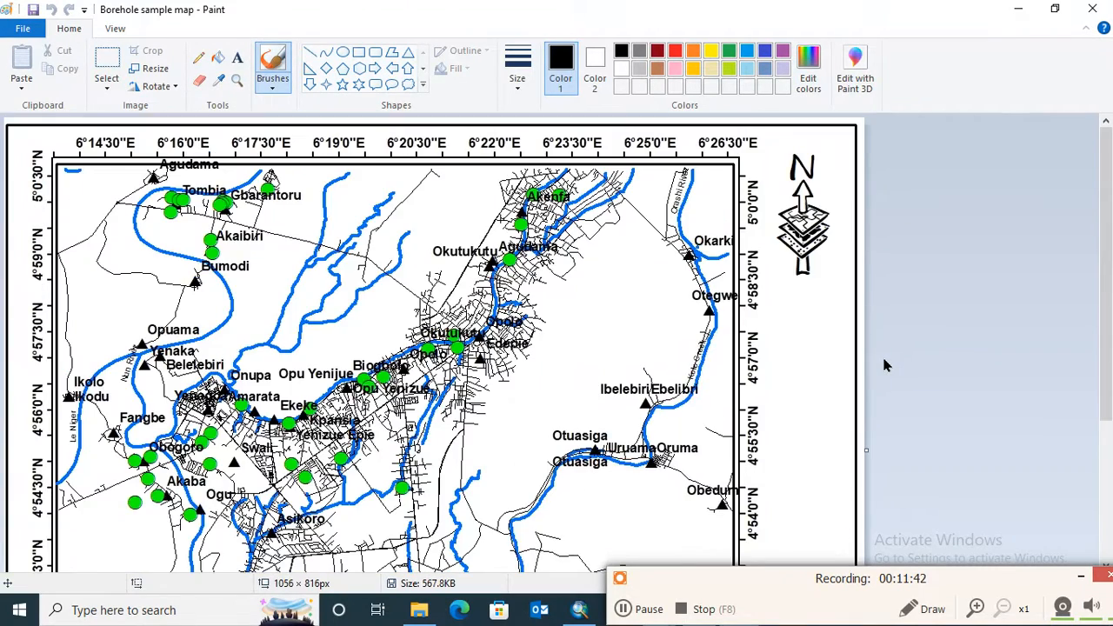
scroll(884, 366, down, 3)
scroll(888, 370, up, 3)
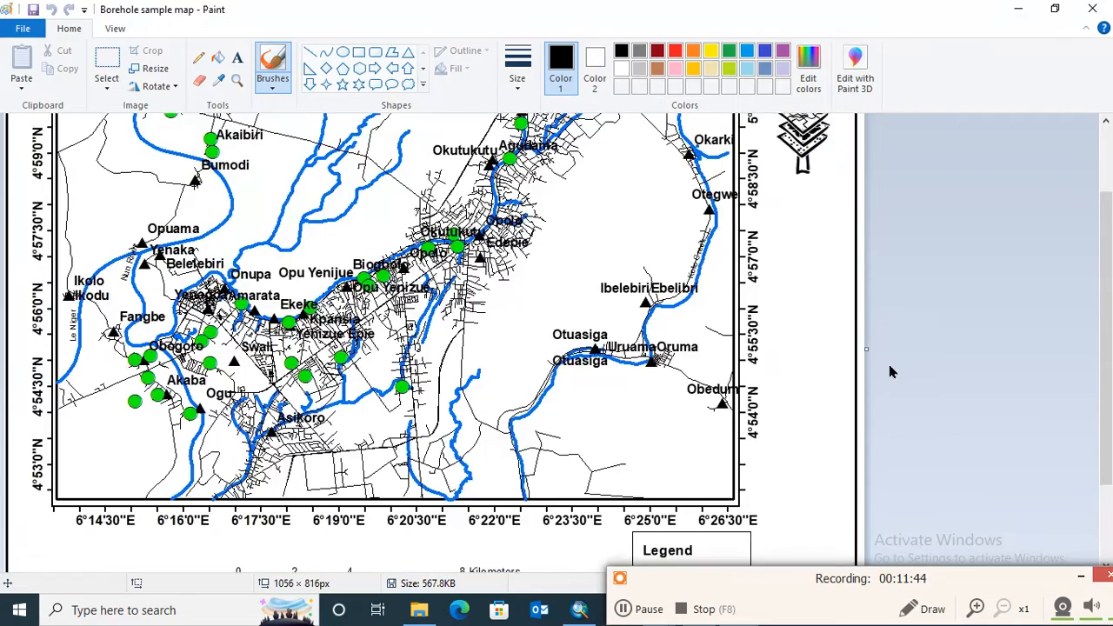
scroll(891, 372, down, 3)
scroll(892, 373, up, 3)
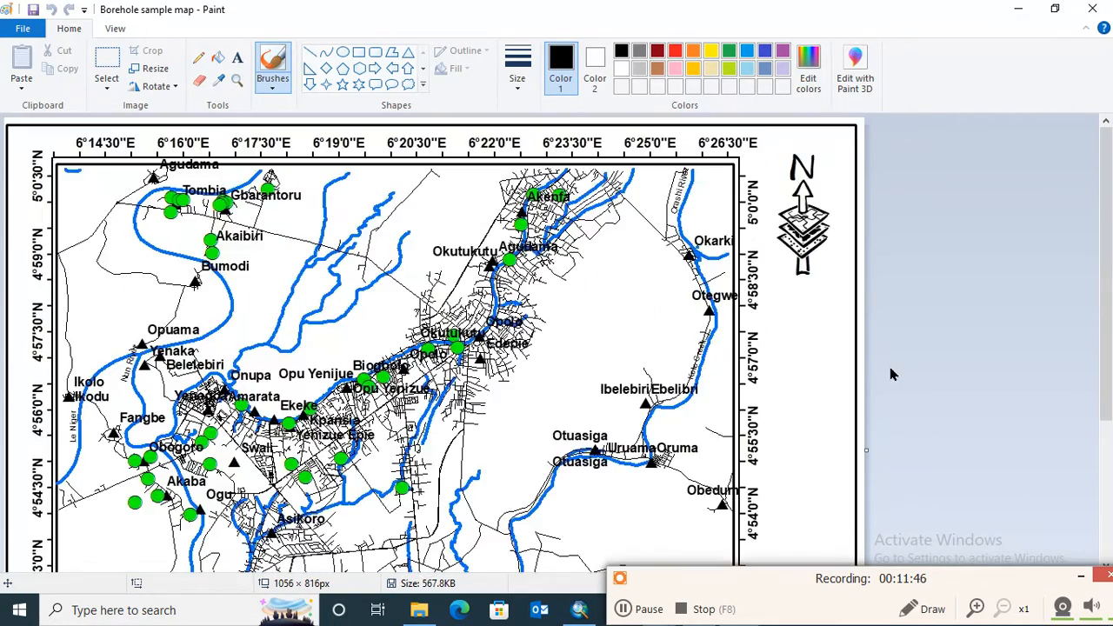
scroll(887, 374, down, 3)
scroll(885, 373, up, 3)
scroll(877, 374, down, 3)
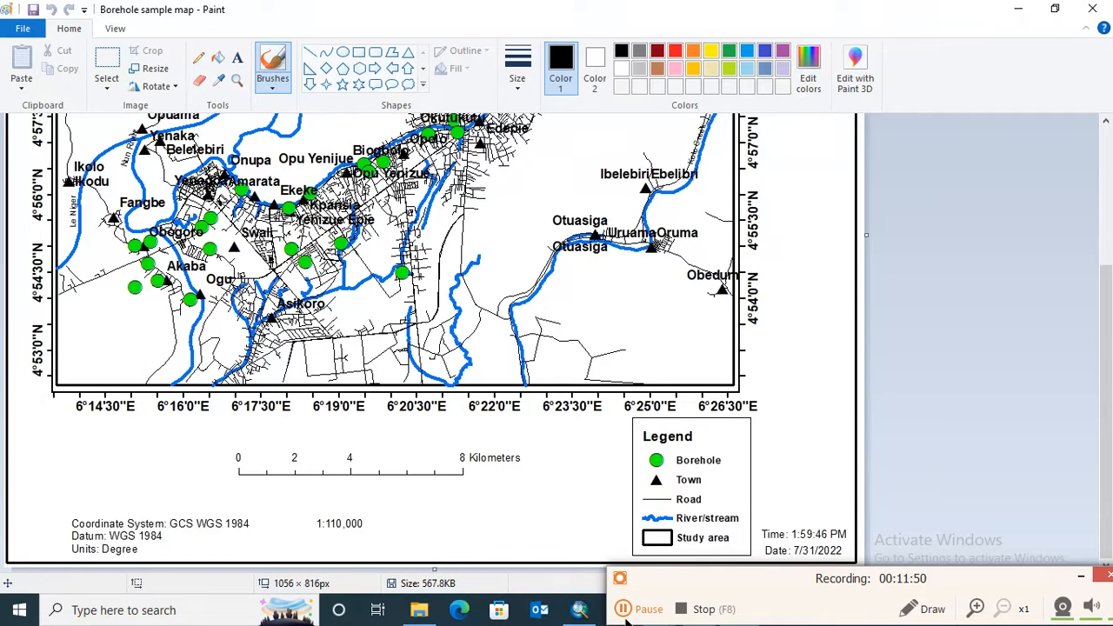
click(1092, 9)
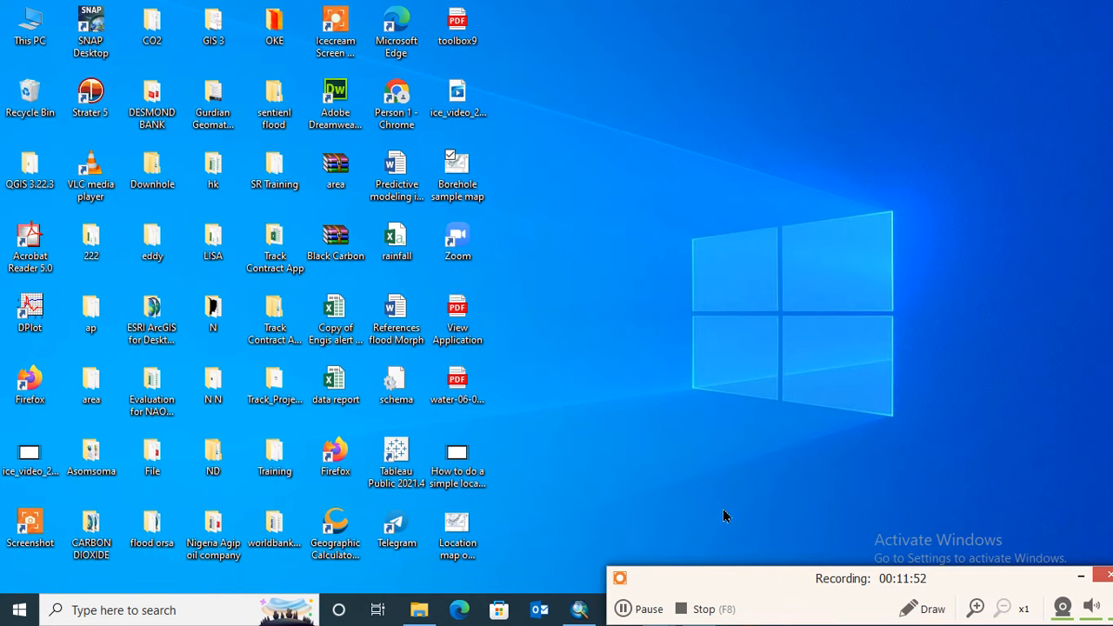